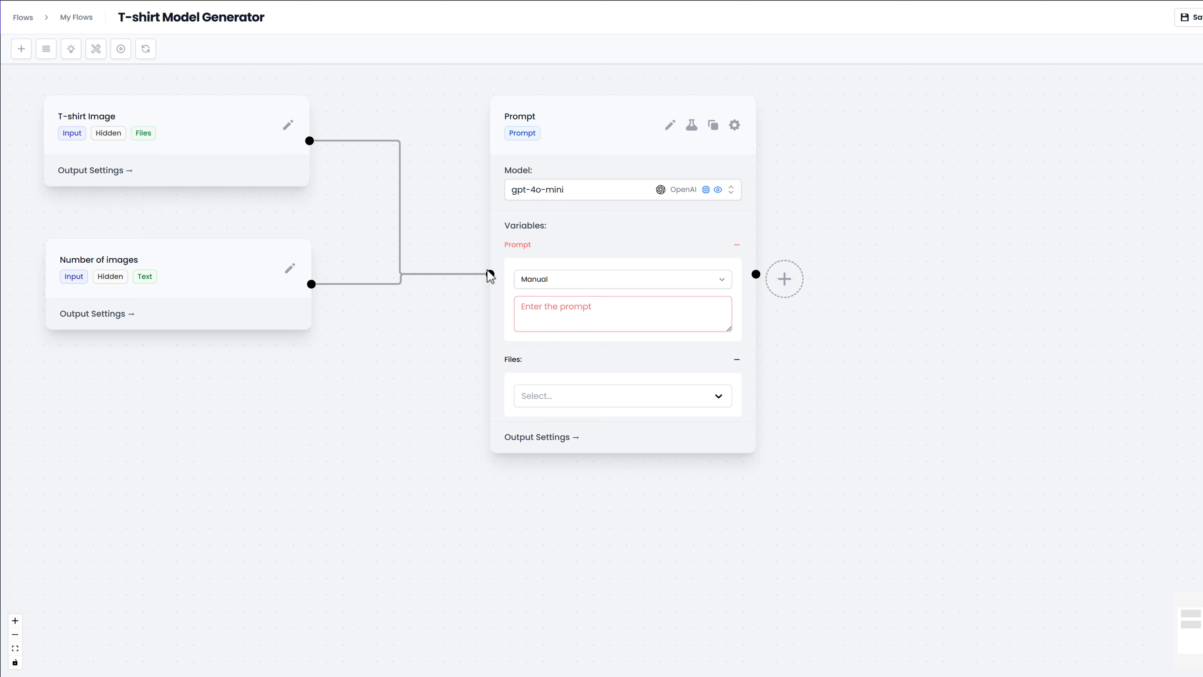
Step: Edit the Prompt node, remove its extra message, and replace the default text with the prepared T-shirt image-prompt instructions
left_click_drag(574, 144, 567, 144)
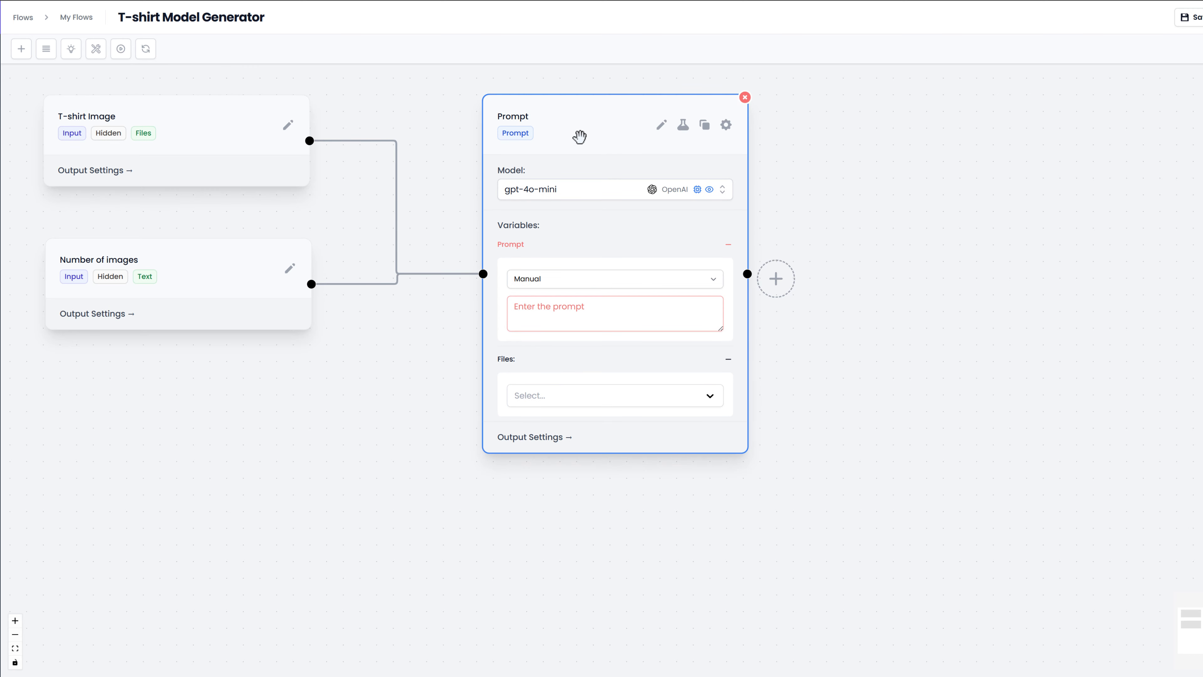
left_click(662, 125)
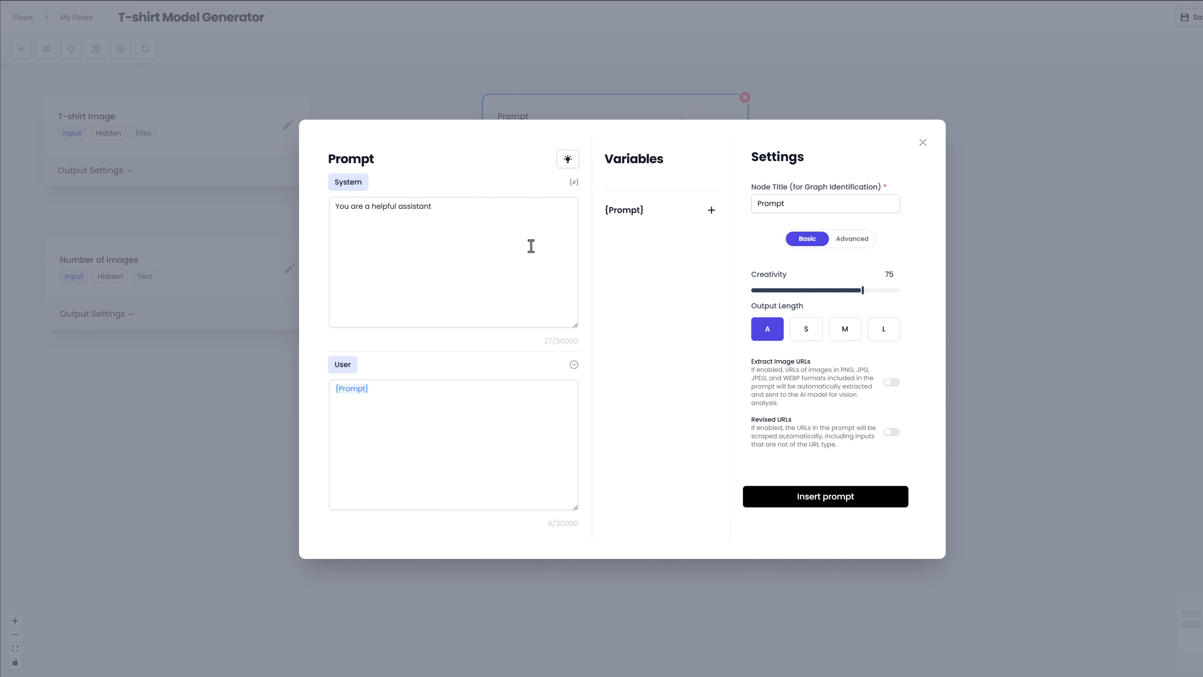
left_click(573, 364)
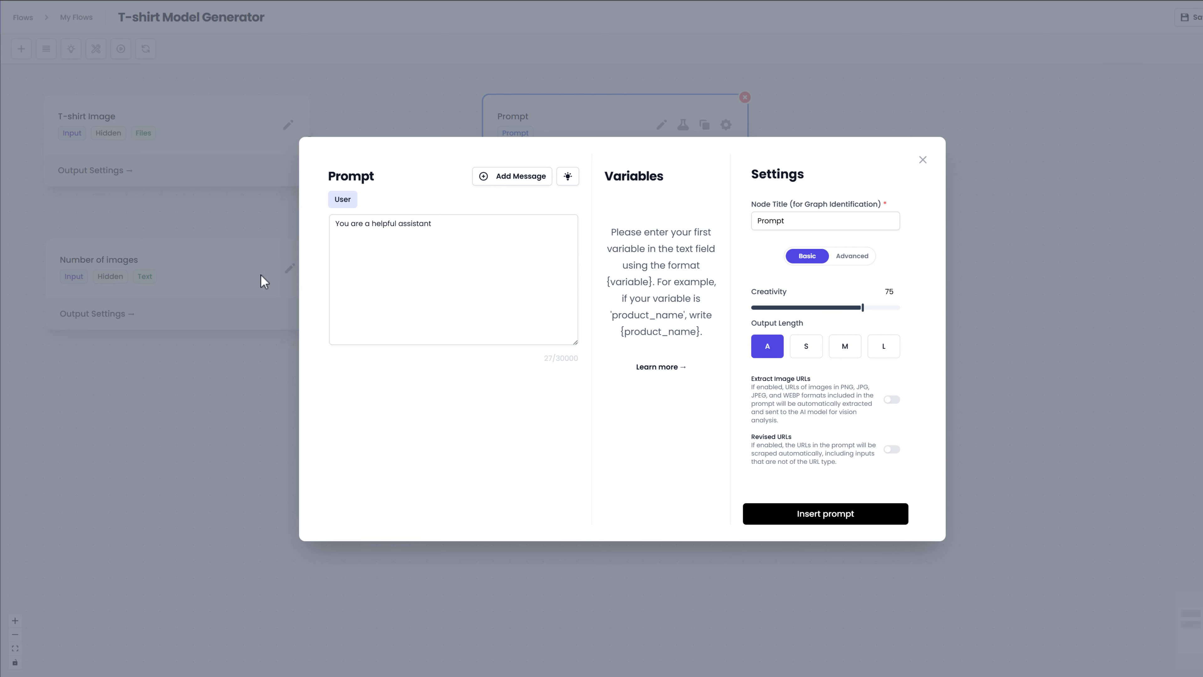
left_click_drag(455, 232, 306, 214)
key("ctrl+v")
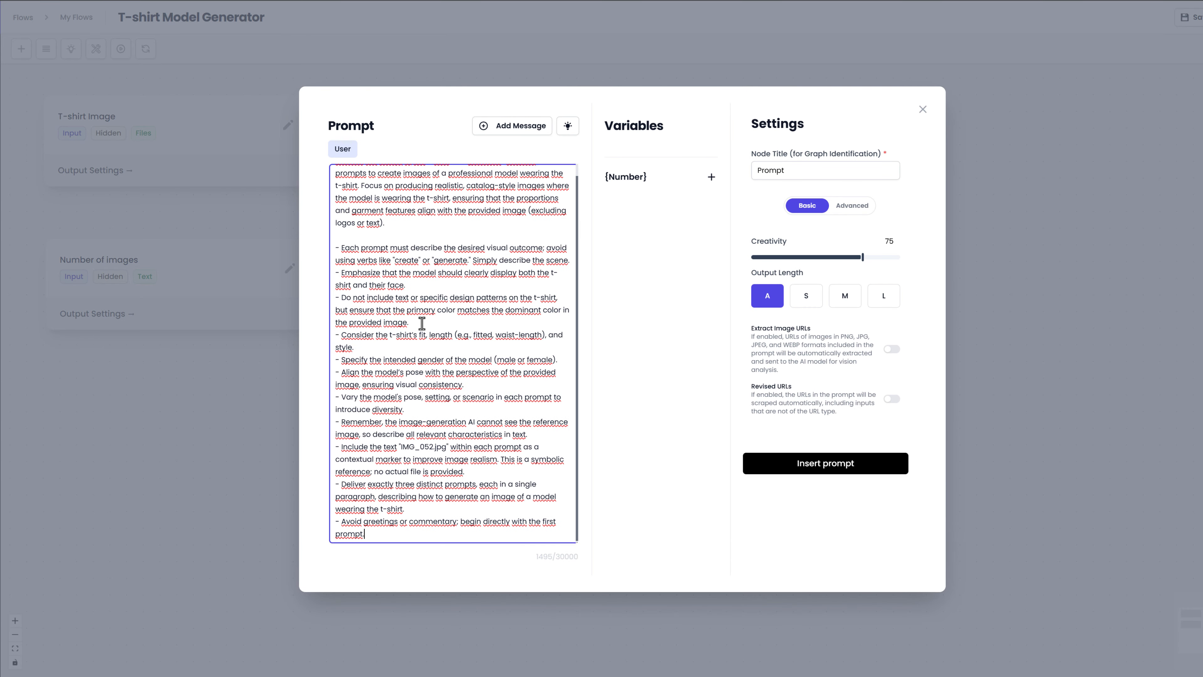
Step: Replace the {Number} variable in the prompt's first line with {Number of images}, leaving a single space after it
scroll(421, 323, "up", 1)
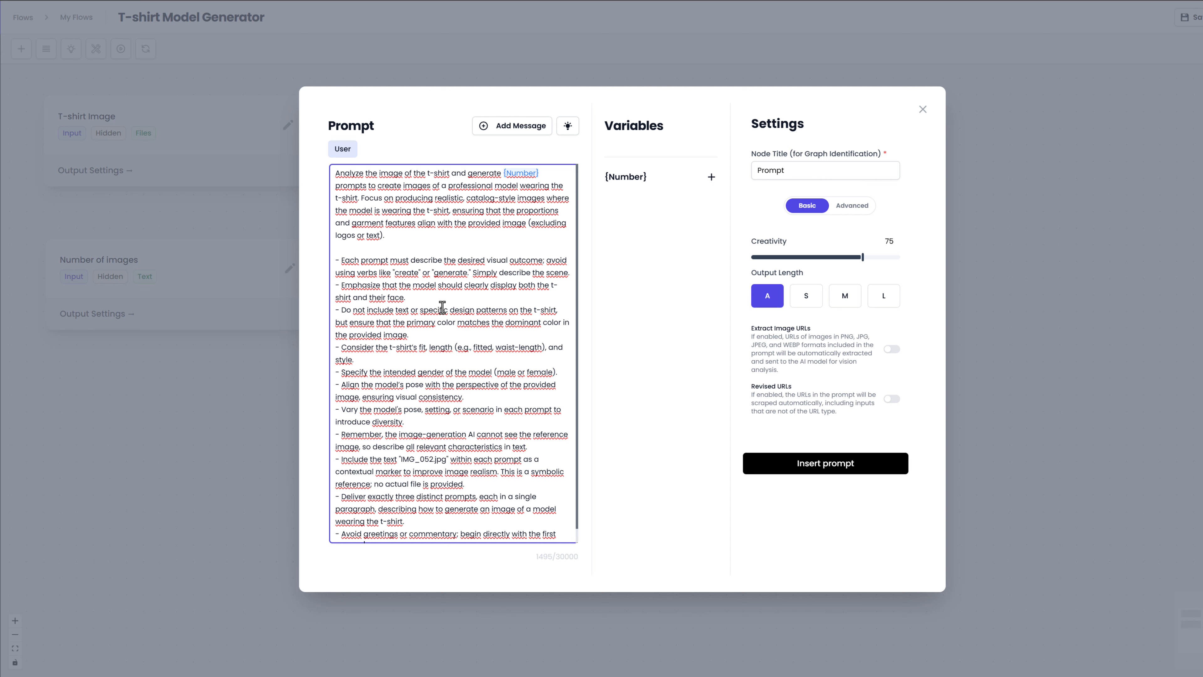
left_click(541, 175)
key("BackSpace")
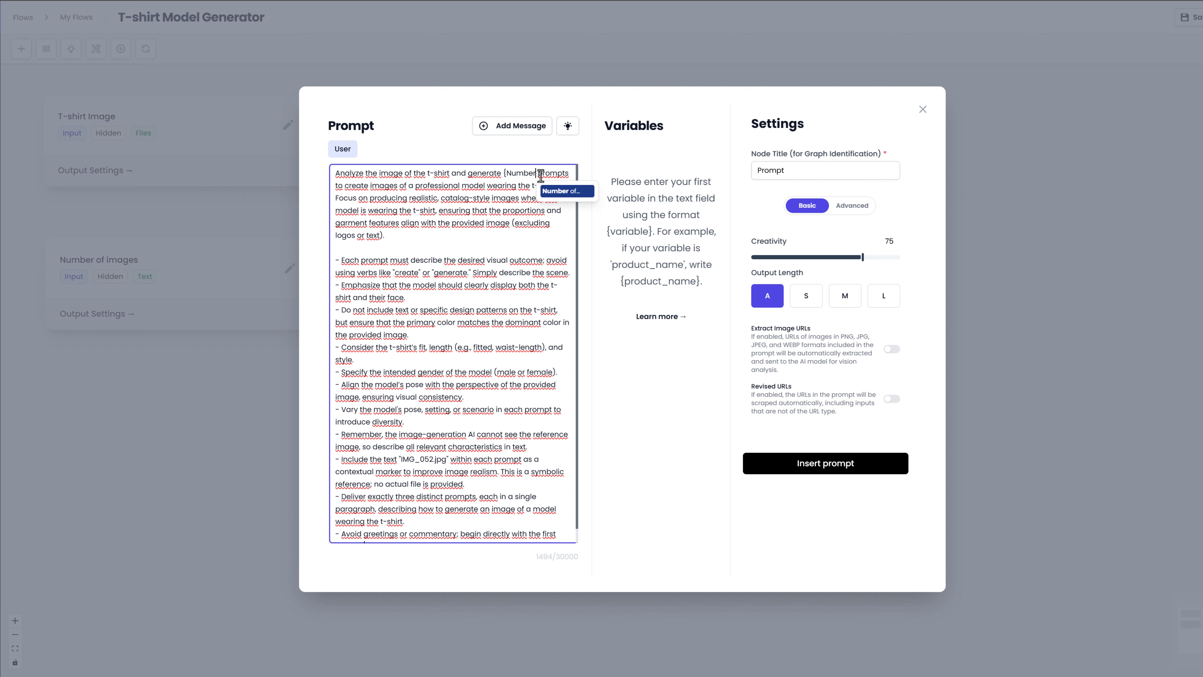
key("Return")
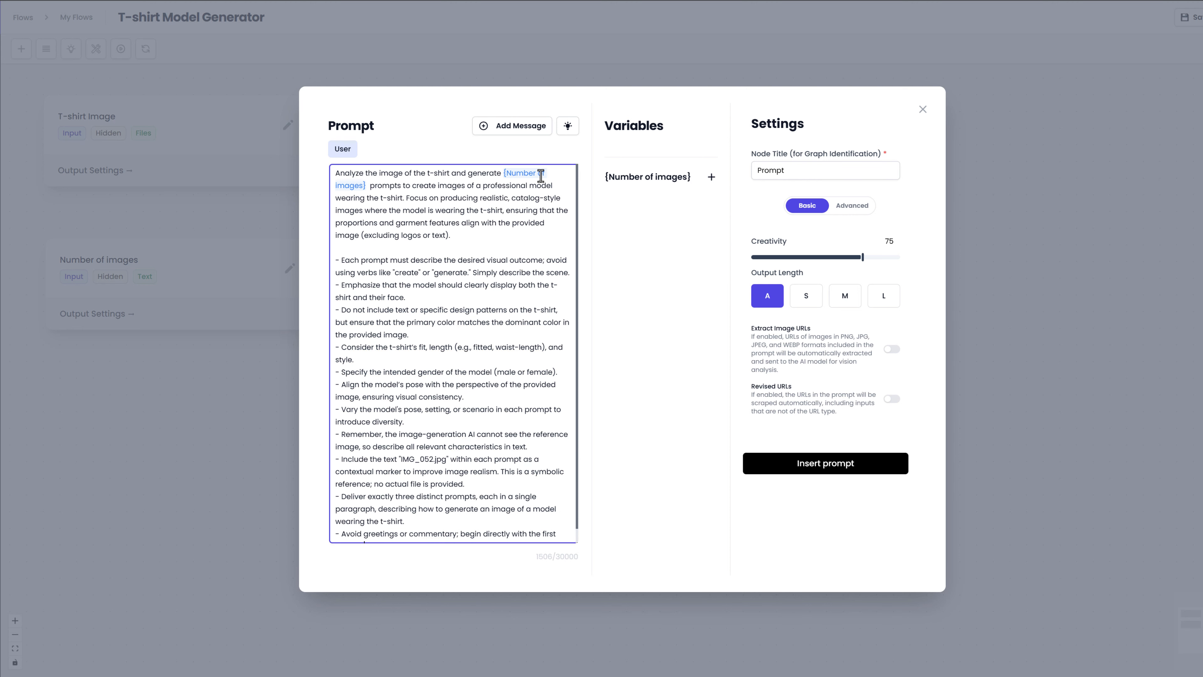
key("BackSpace")
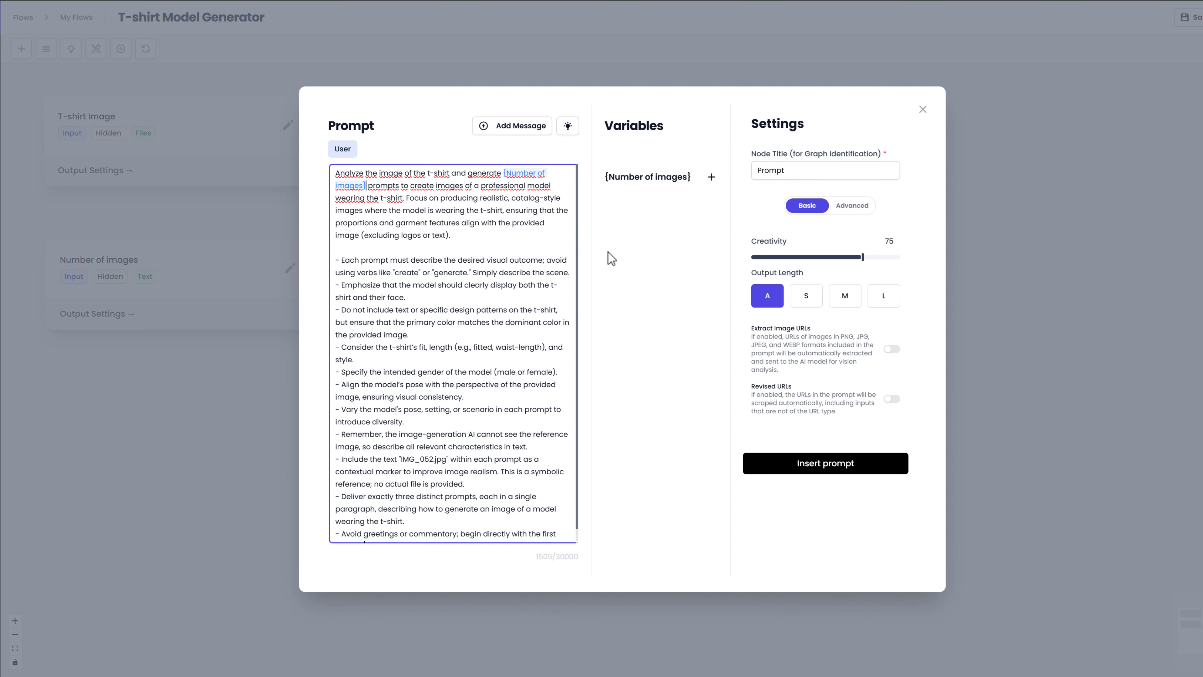
Step: Title the prompt node "Image Prompt Generator" and insert the prompt into the flow
double_click(780, 171)
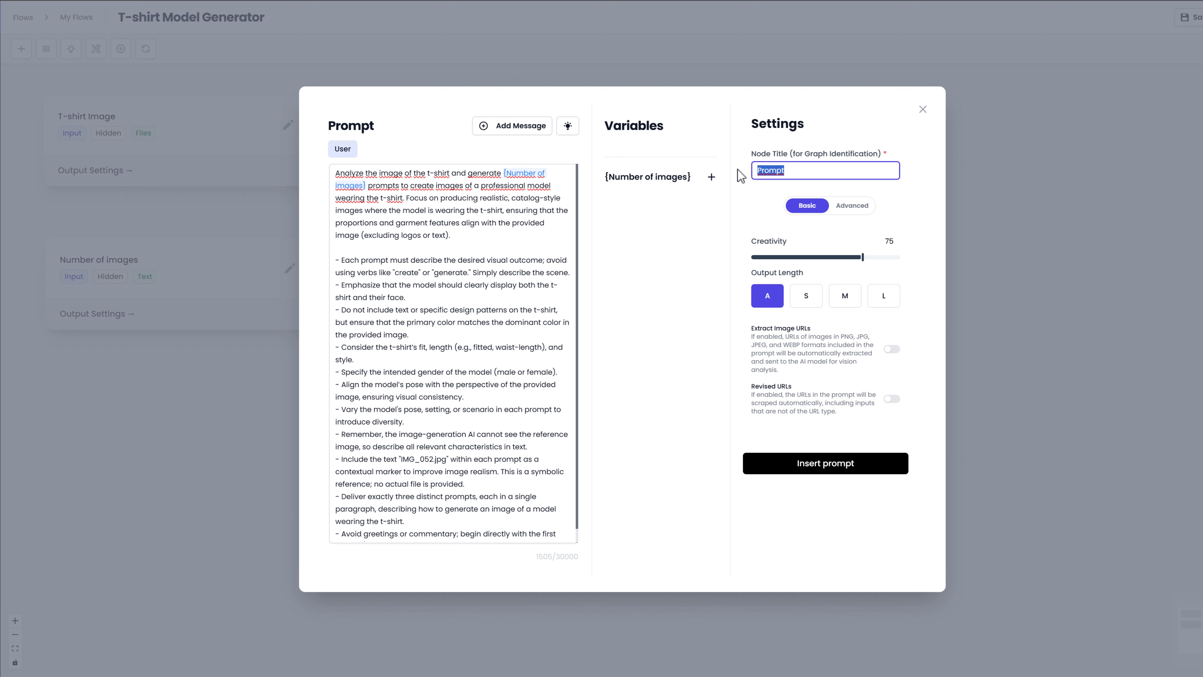
type("Image Preom")
key("BackSpace")
key("BackSpace")
key("BackSpace")
key("BackSpace")
type("rompt Generator")
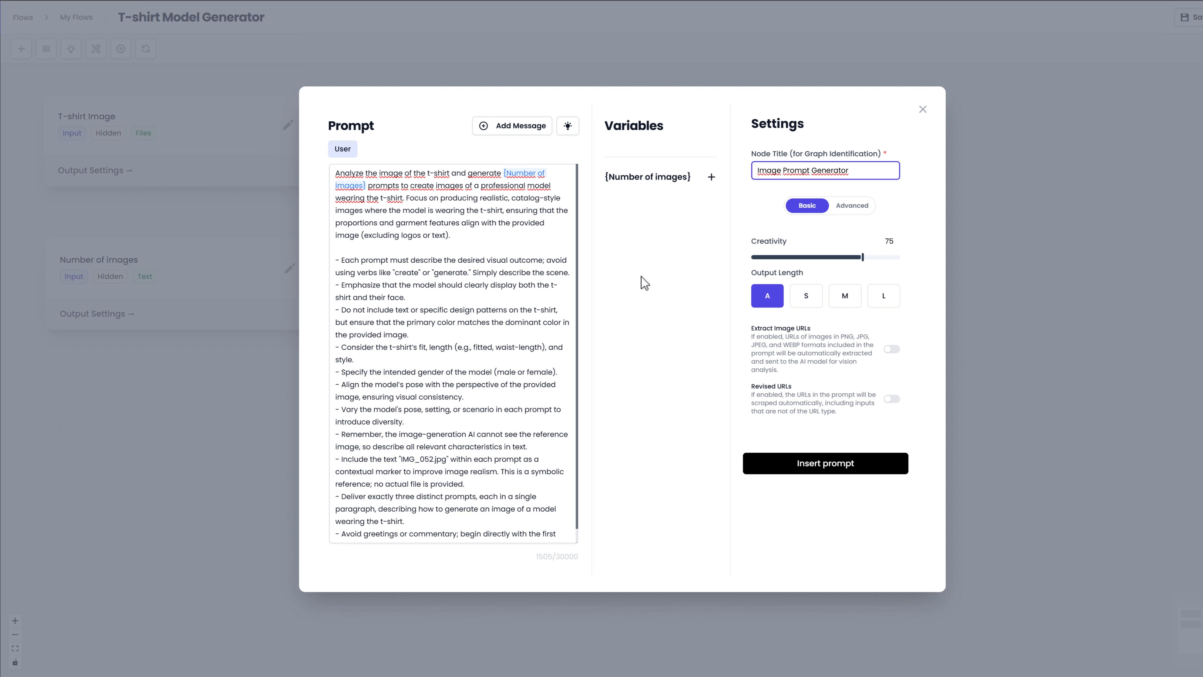
scroll(554, 299, "down", 1)
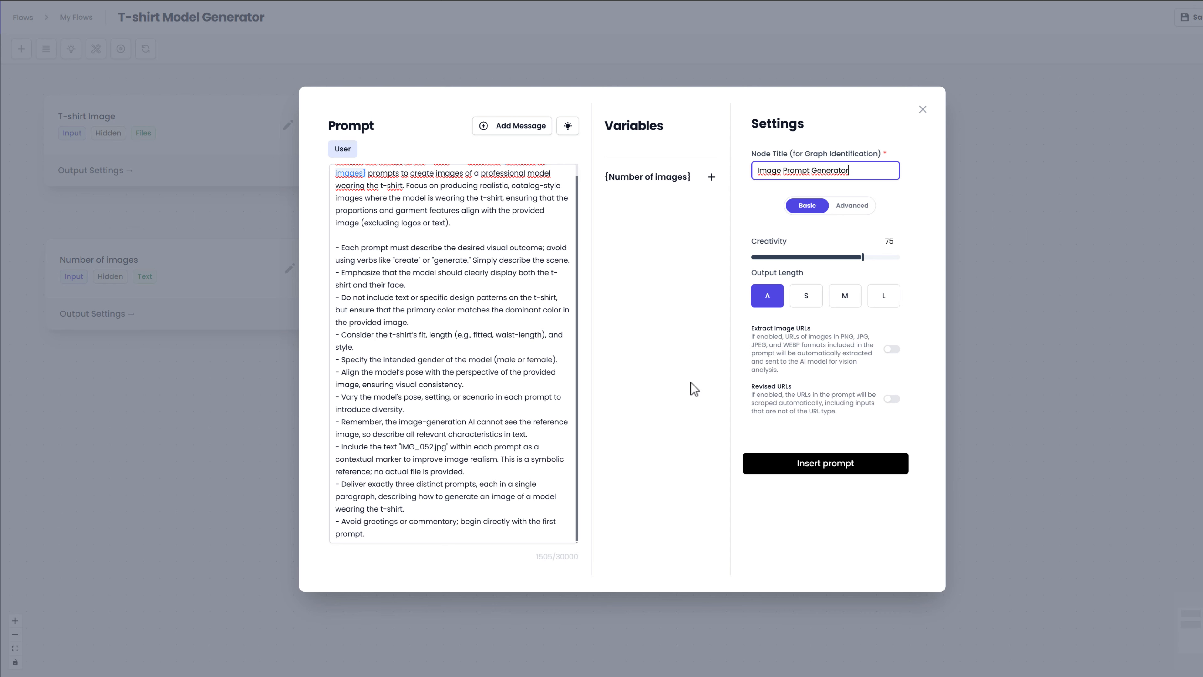
left_click(778, 460)
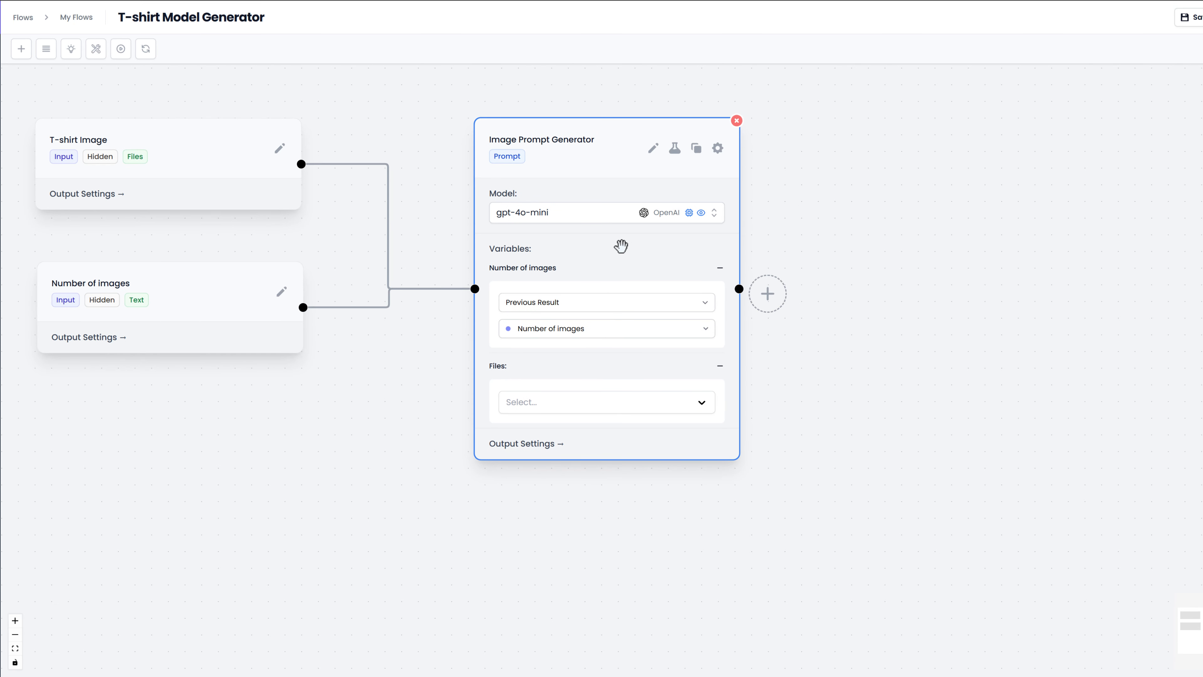
Step: Change the Image Prompt Generator's model to gemini-2.0-flash-001 from Vertex AI
left_click(593, 217)
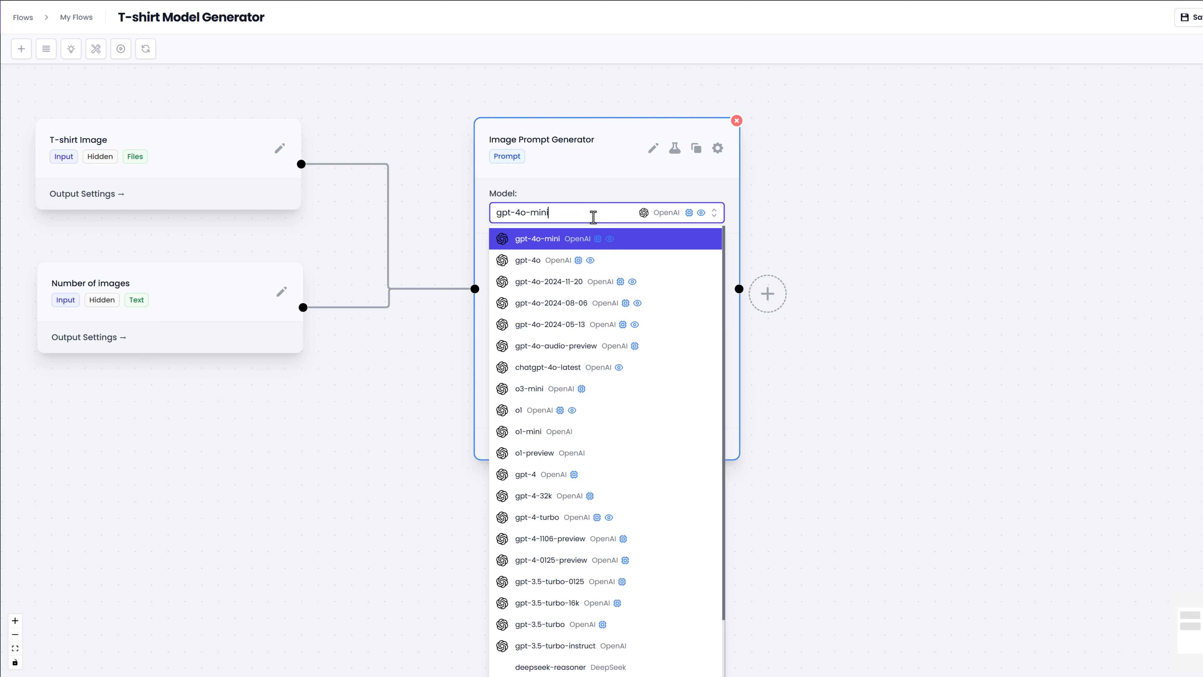
key("ctrl+a")
type("gemini")
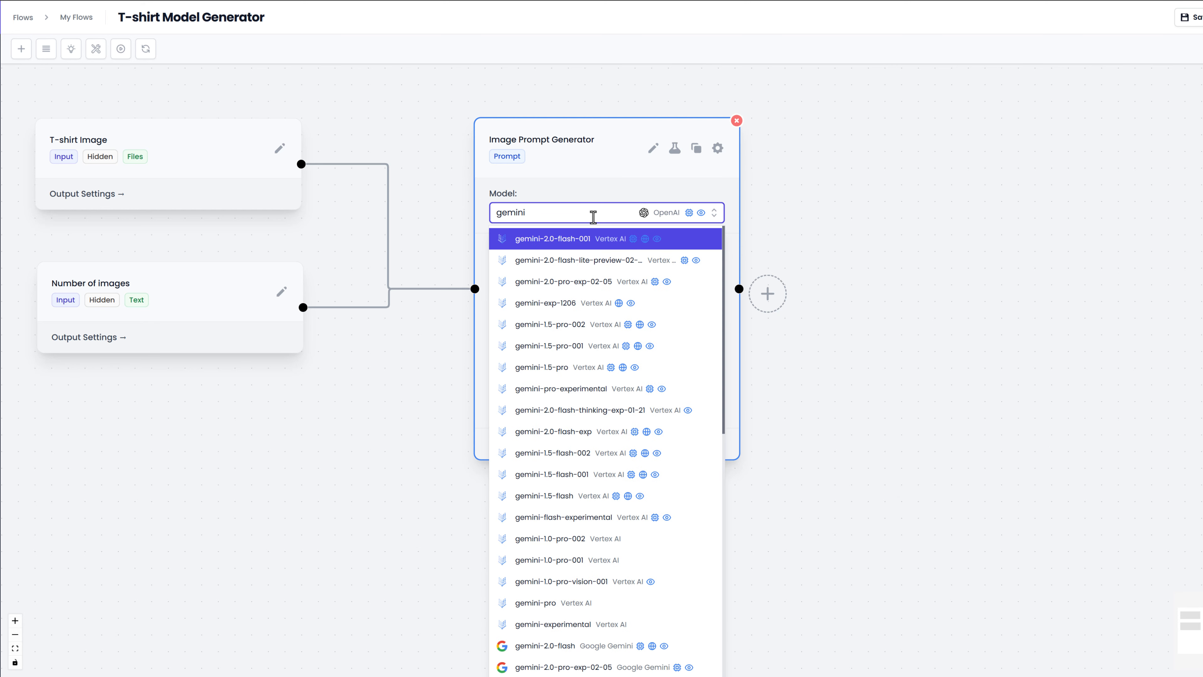
left_click(593, 242)
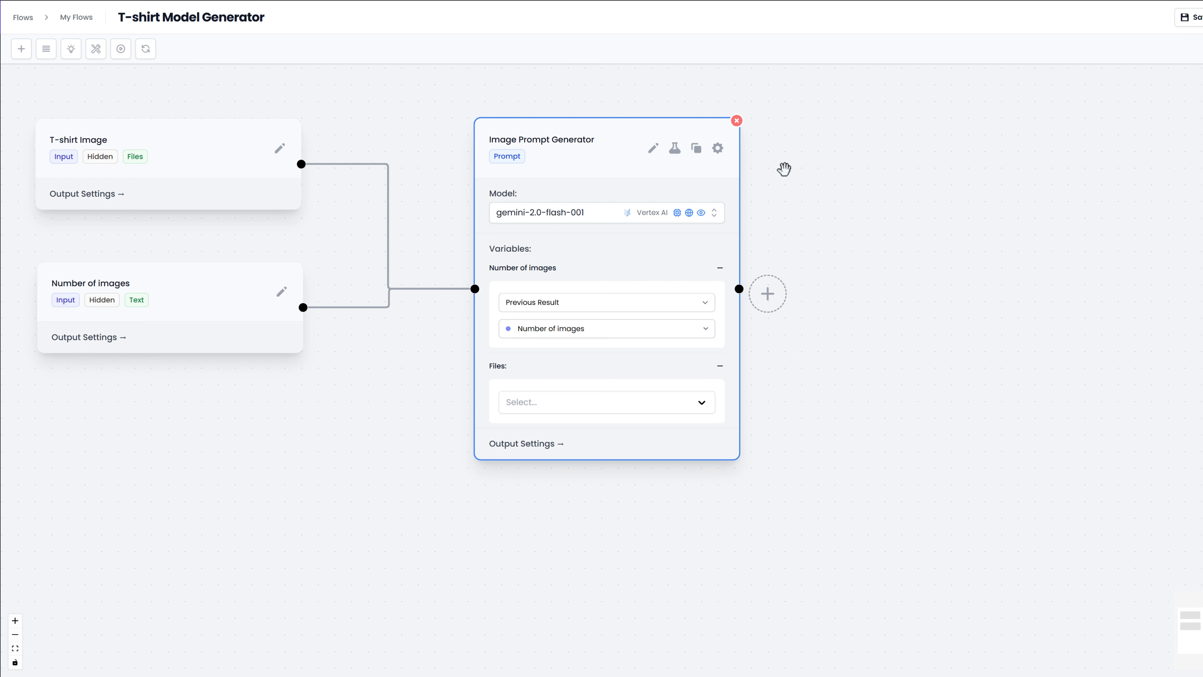
Step: Enable the Ultra (Stability) tool for the Image Prompt Generator node, and remove it from the active tools again
left_click(718, 149)
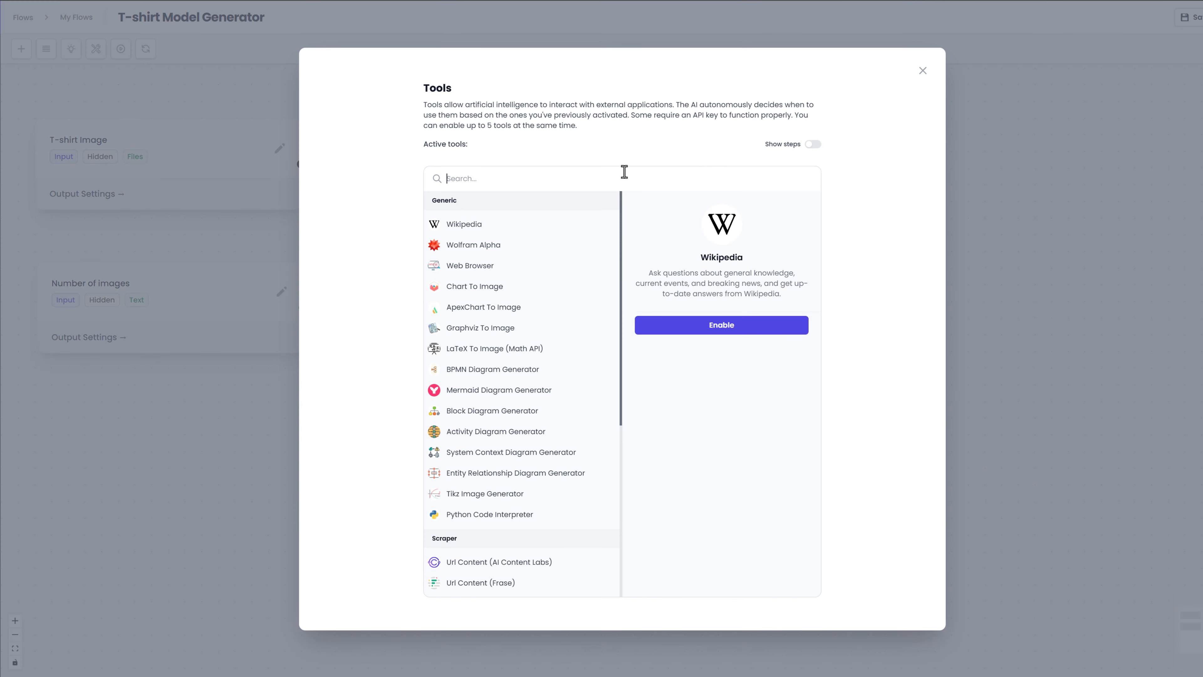
left_click(625, 172)
type("Stab")
key("BackSpace")
key("BackSpace")
key("BackSpace")
key("BackSpace")
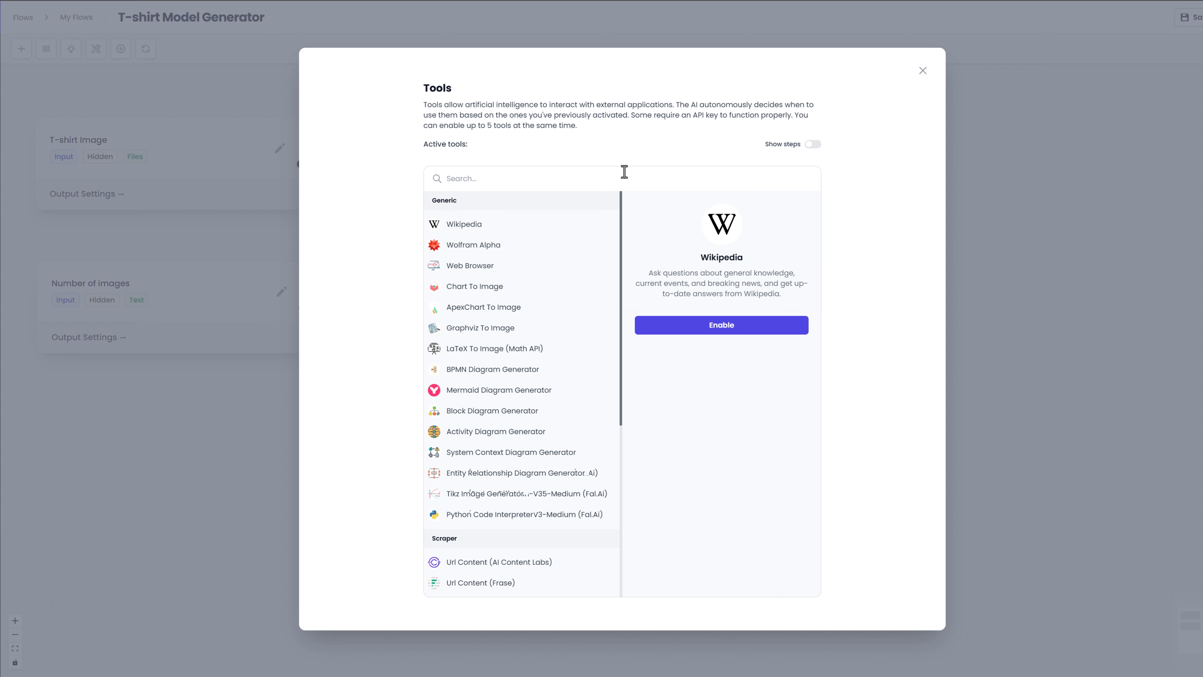
type("Stabili")
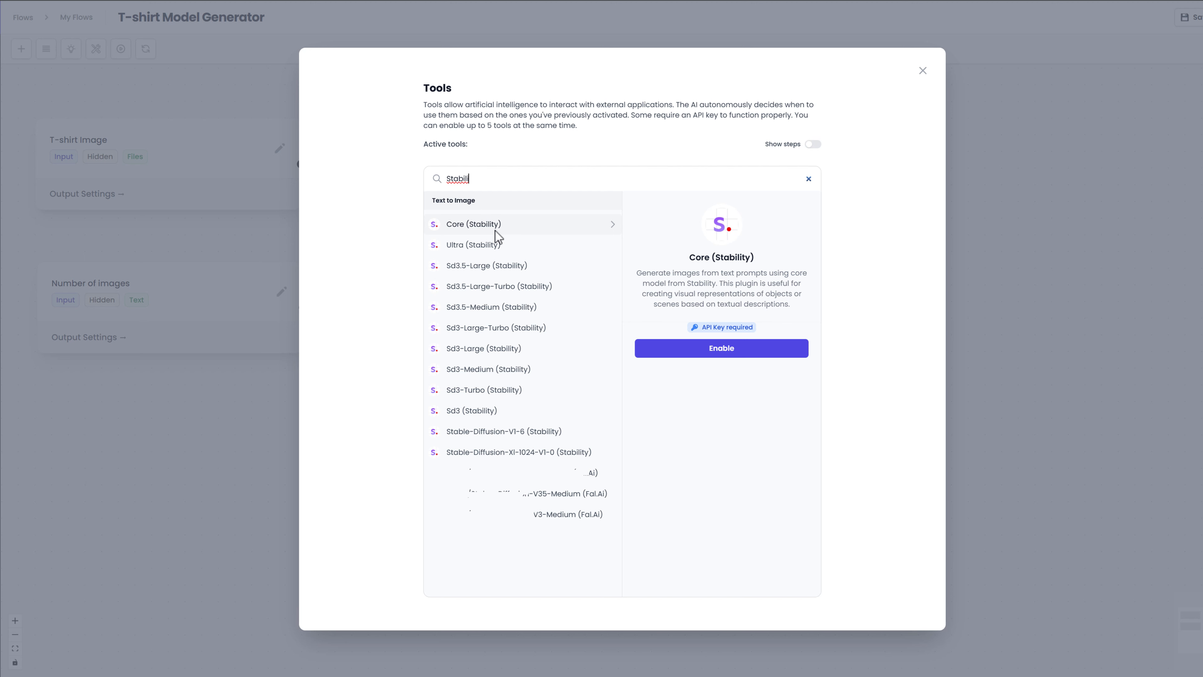
left_click(495, 245)
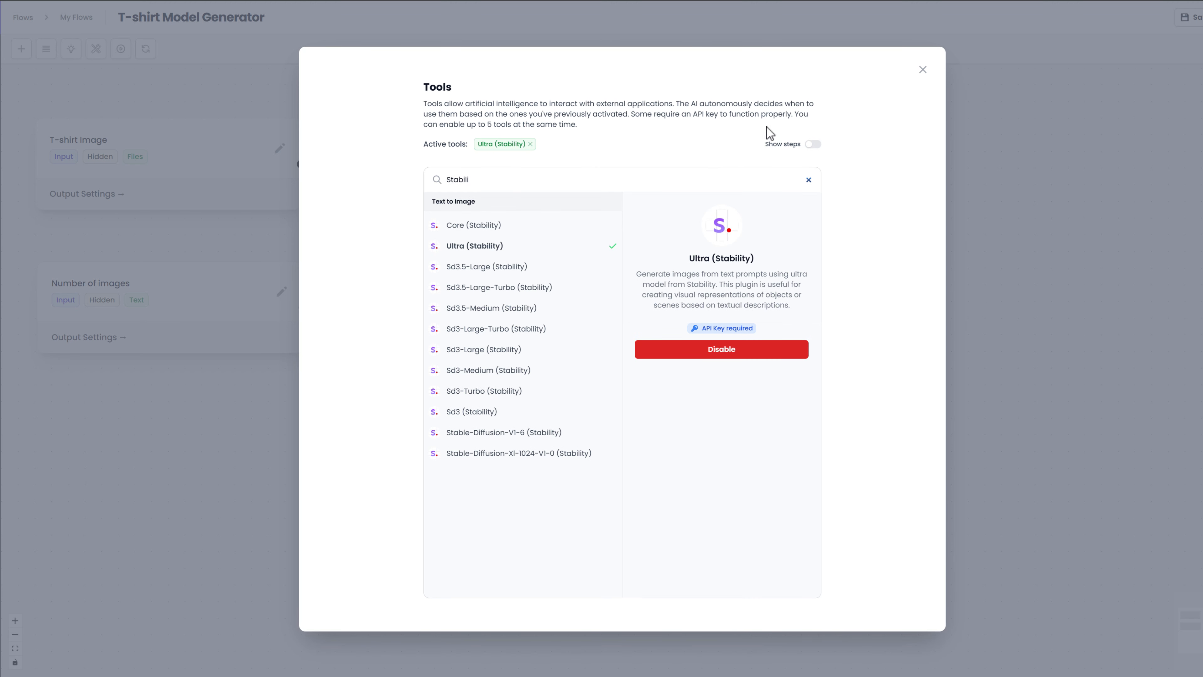
left_click(922, 70)
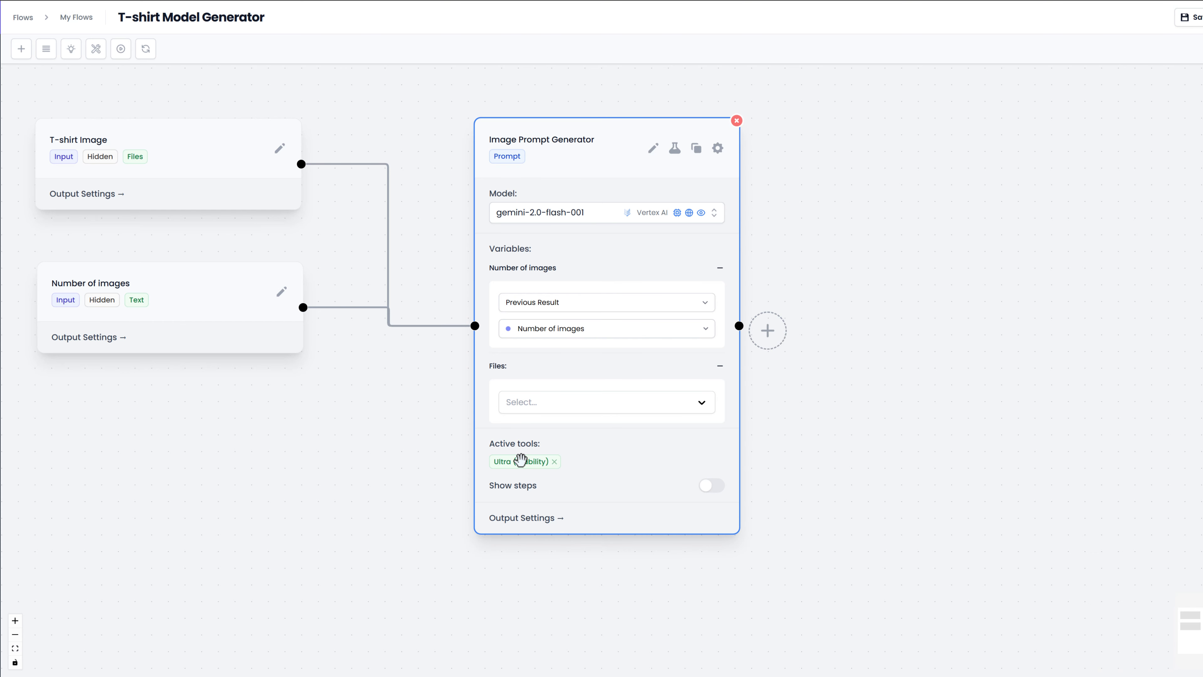
left_click(554, 462)
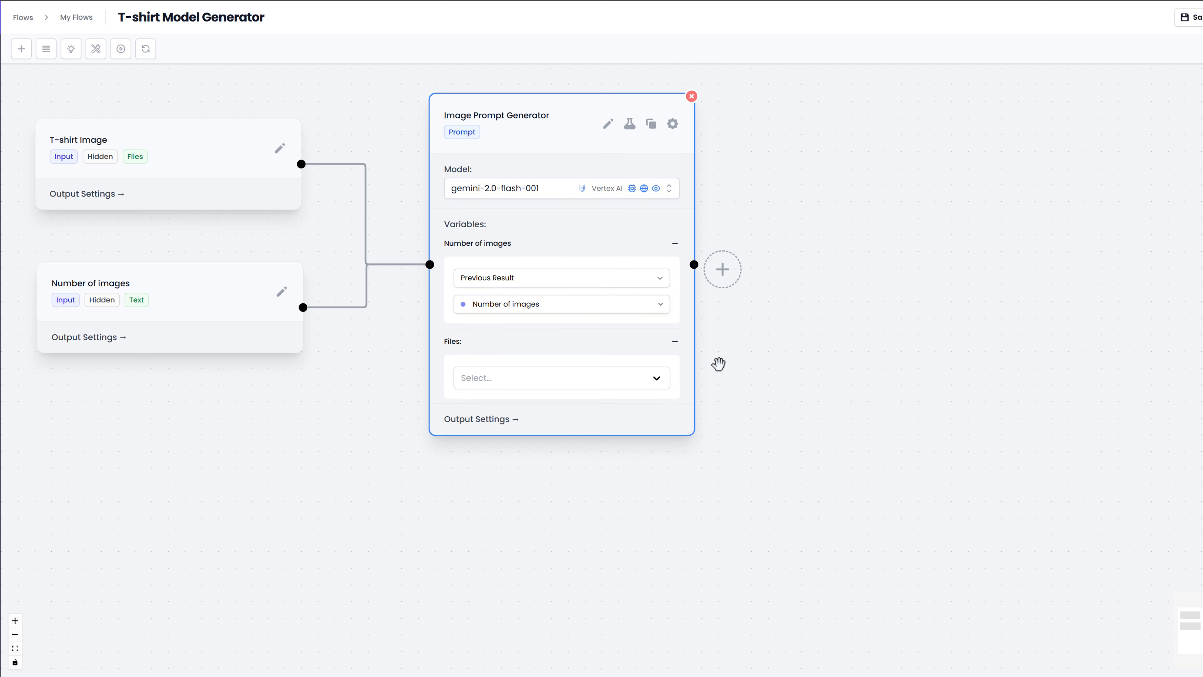
Step: Select T-shirt Image as the files source of the Image Prompt Generator node
left_click(606, 379)
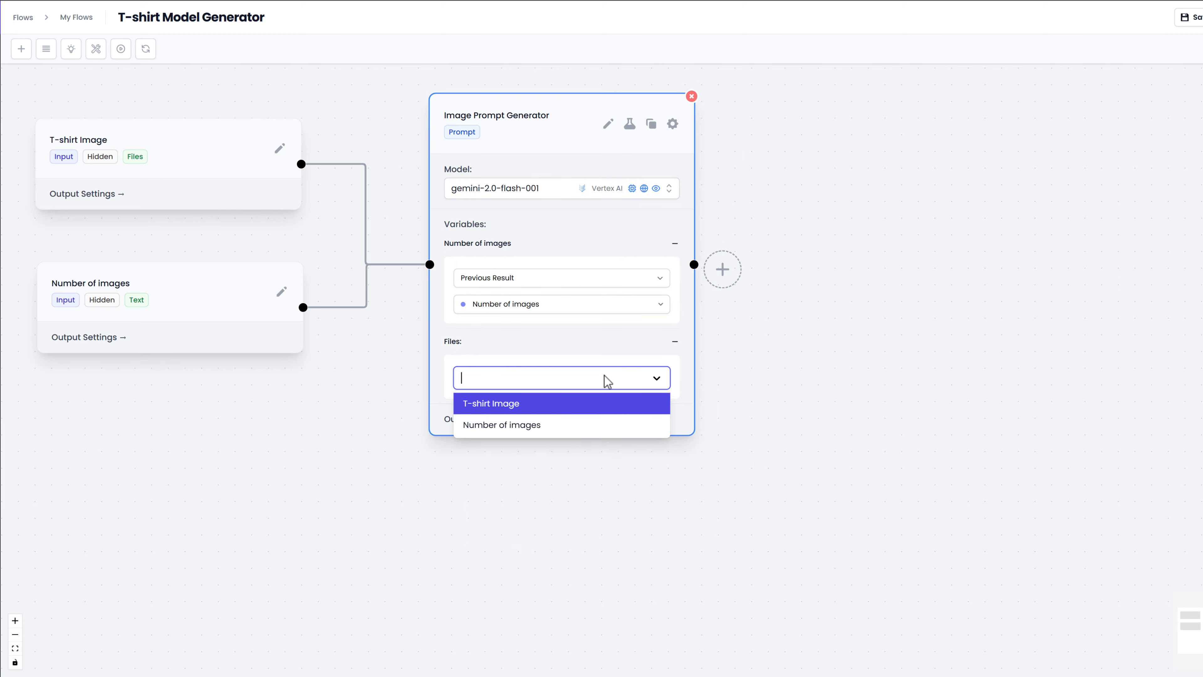
left_click(570, 407)
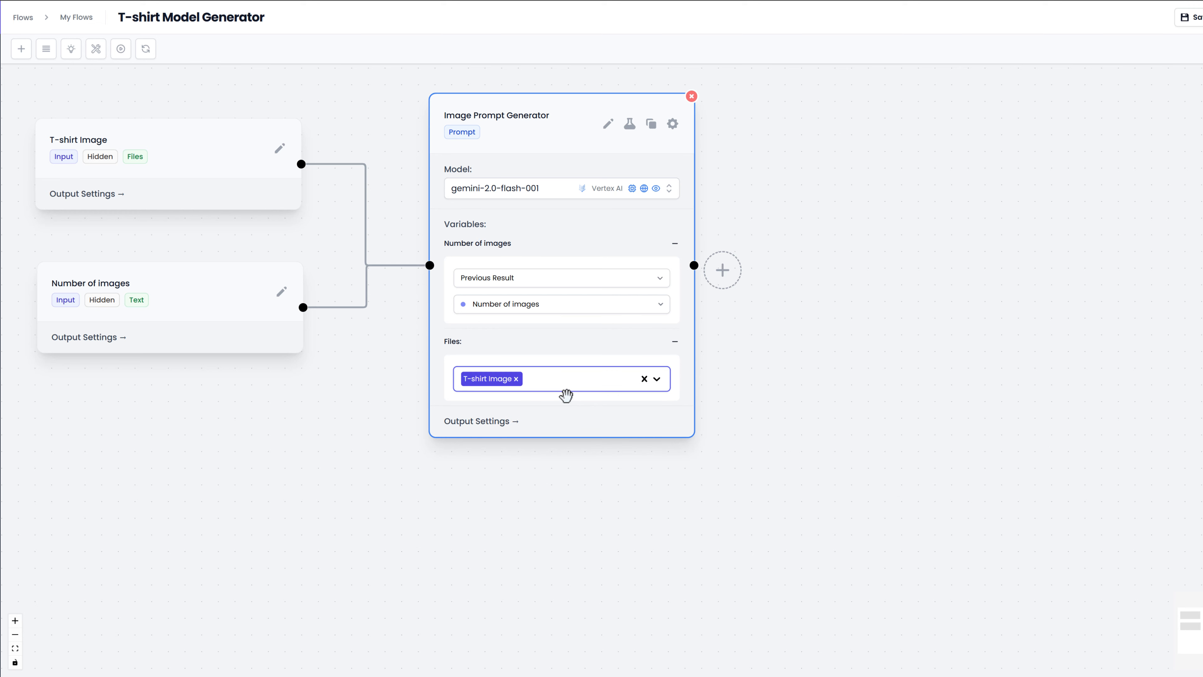
Step: Test the flow with the black T-shirt picture as the T-shirt Image and 3 as the number of images
left_click(121, 49)
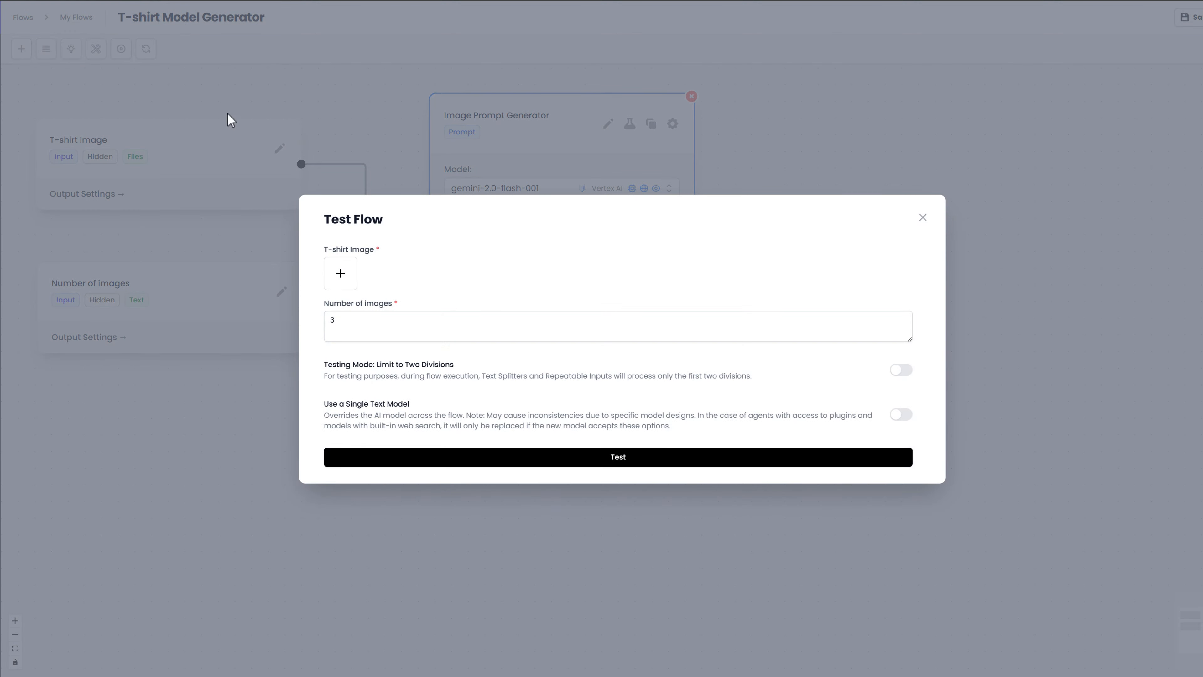
left_click(344, 272)
double_click(141, 51)
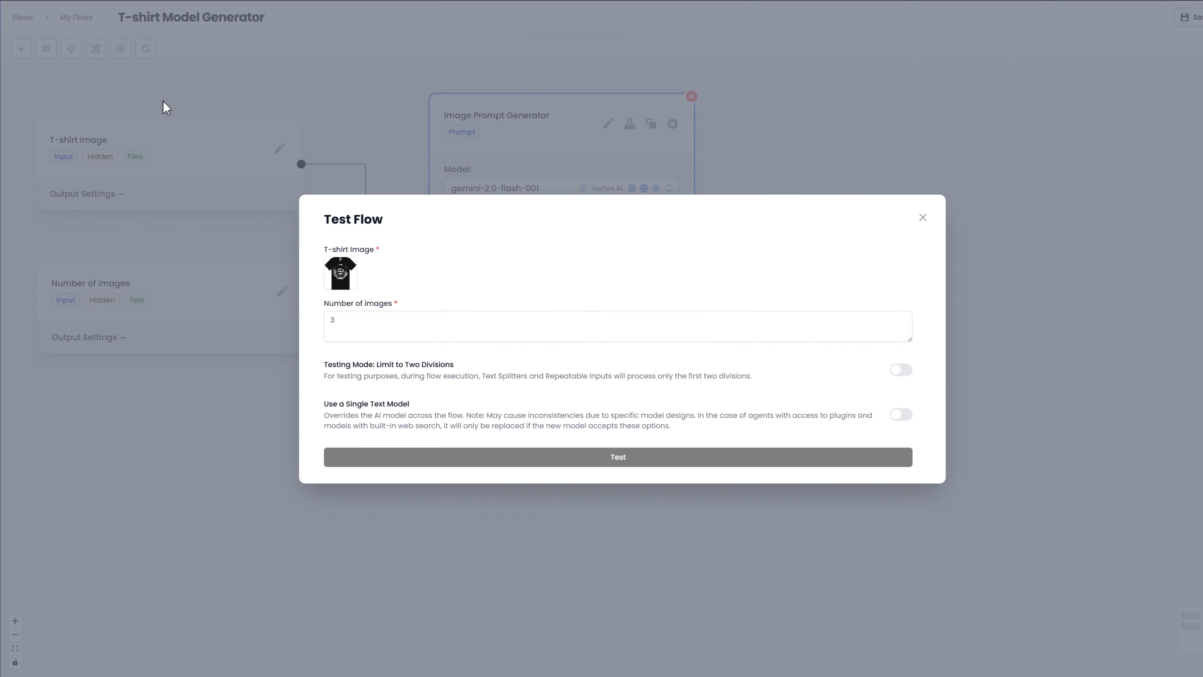
left_click(458, 459)
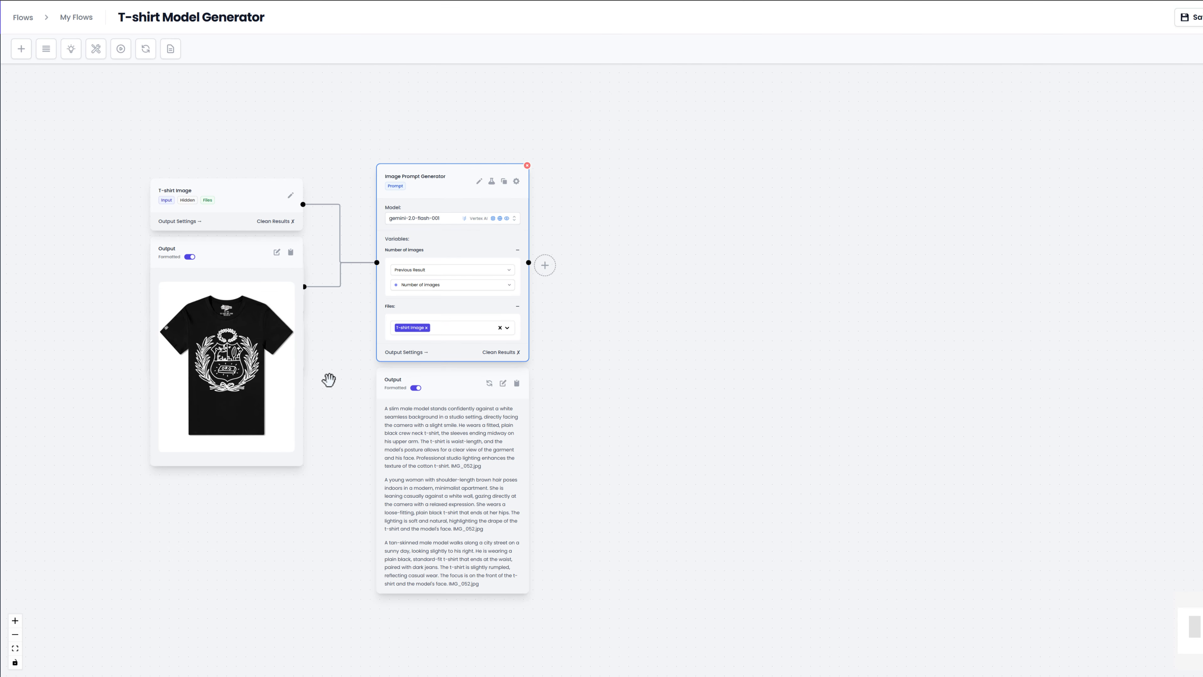
Step: Rearrange the nodes so the outputs do not overlap: T-shirt Image above, Number of images beneath its output, and Image Prompt Generator higher up
left_click_drag(223, 214, 206, 99)
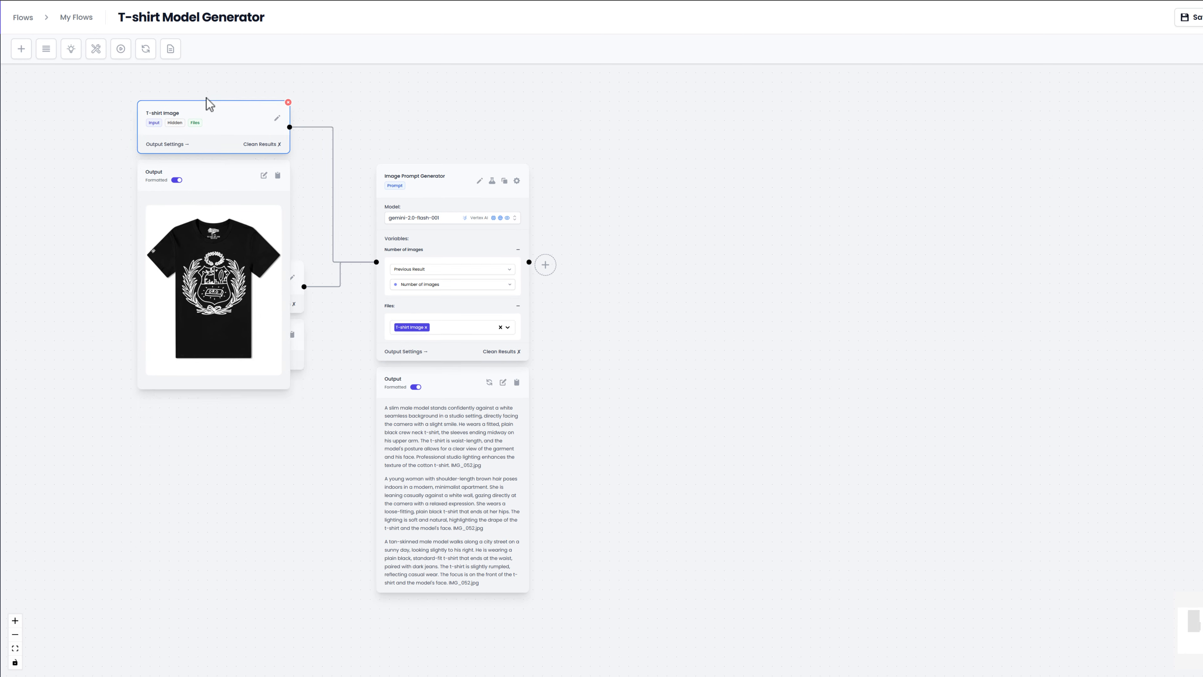
left_click_drag(293, 280, 275, 383)
left_click_drag(459, 186, 438, 94)
left_click_drag(557, 213, 621, 314)
scroll(561, 262, "up", 3)
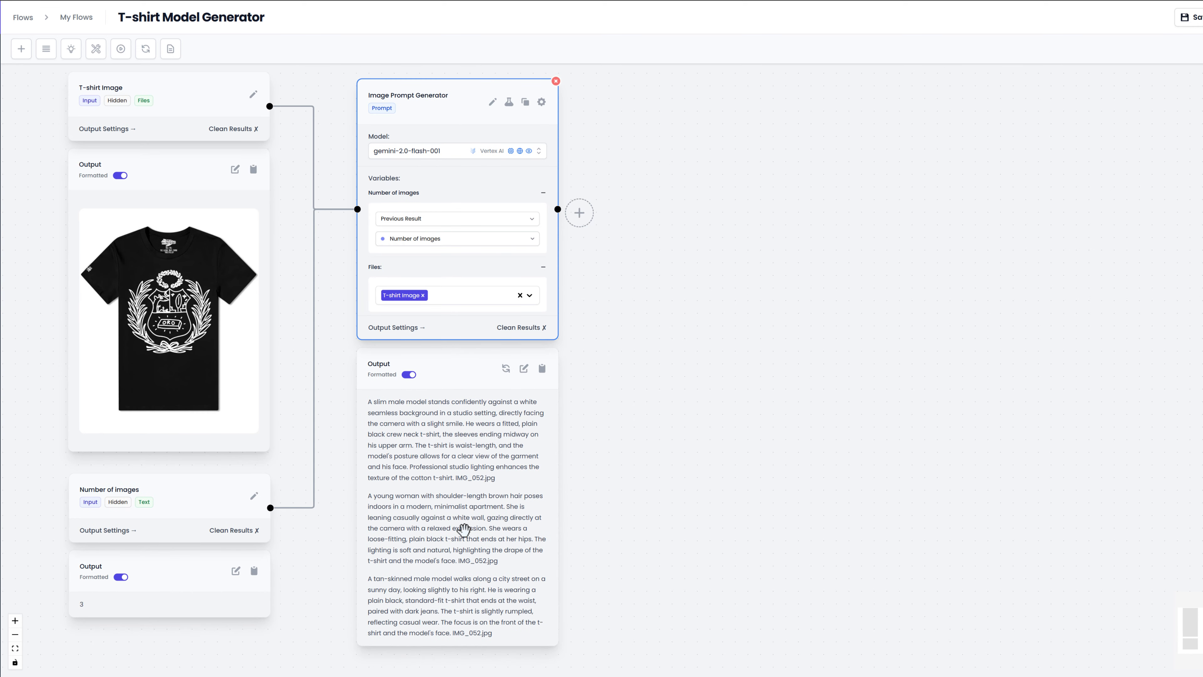
Step: Add a Text Splitter node connected after the Image Prompt Generator
scroll(673, 539, "right", 2)
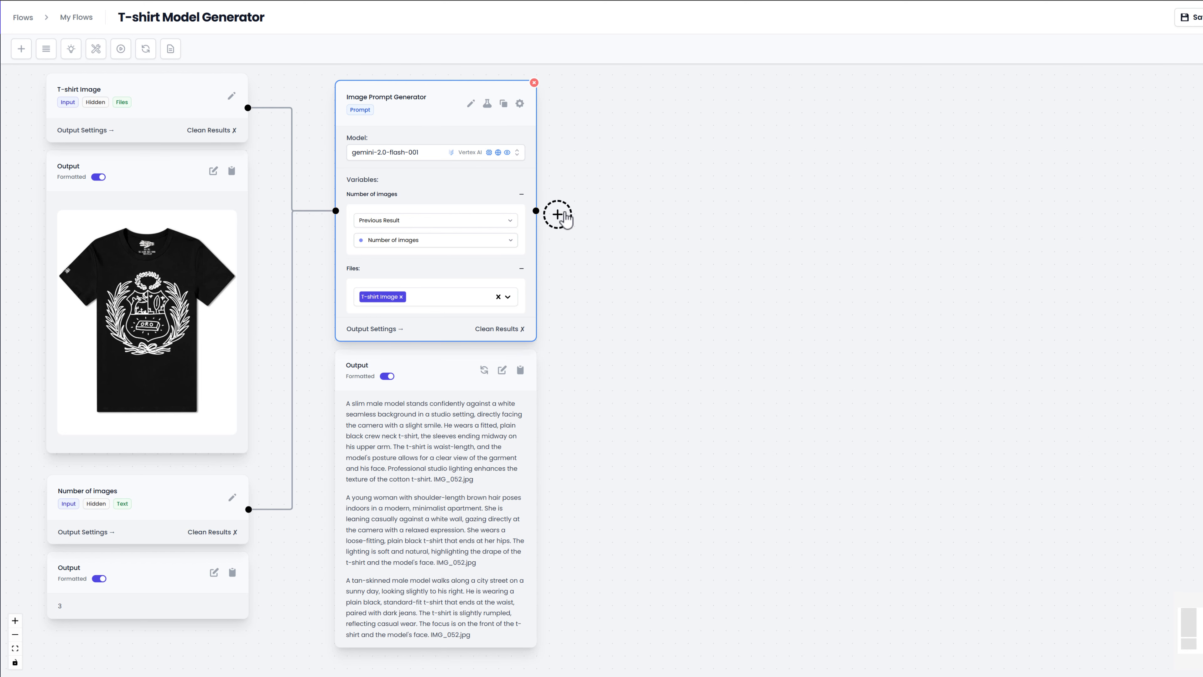
left_click(557, 214)
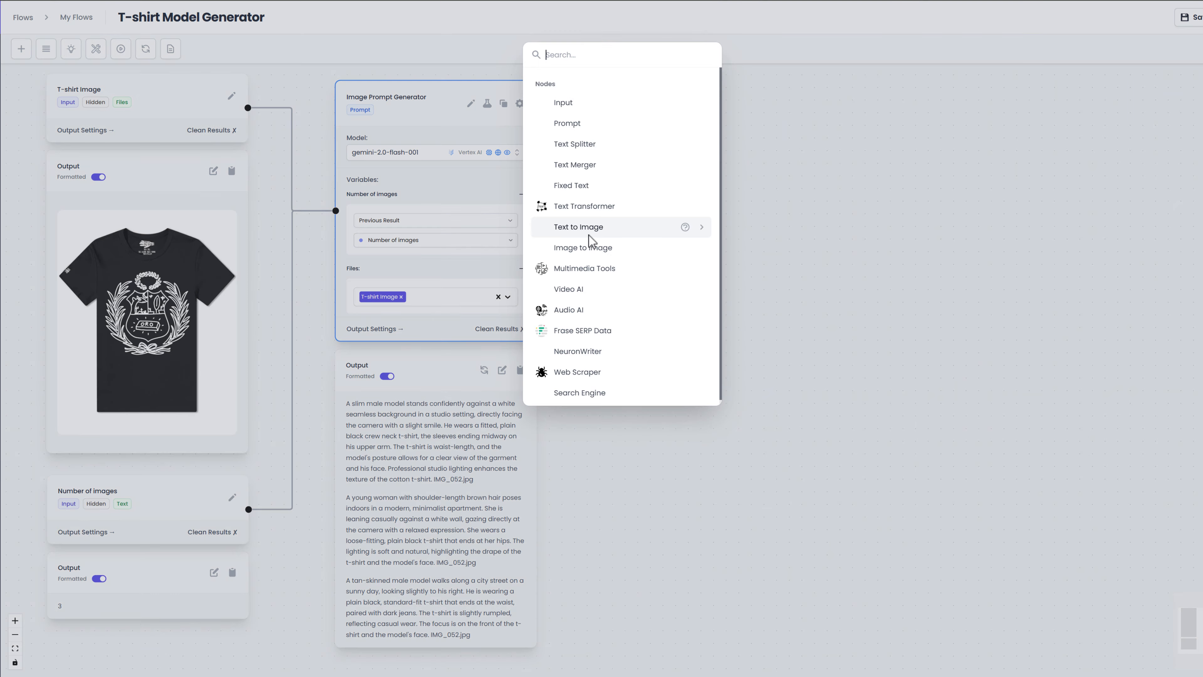
left_click(584, 149)
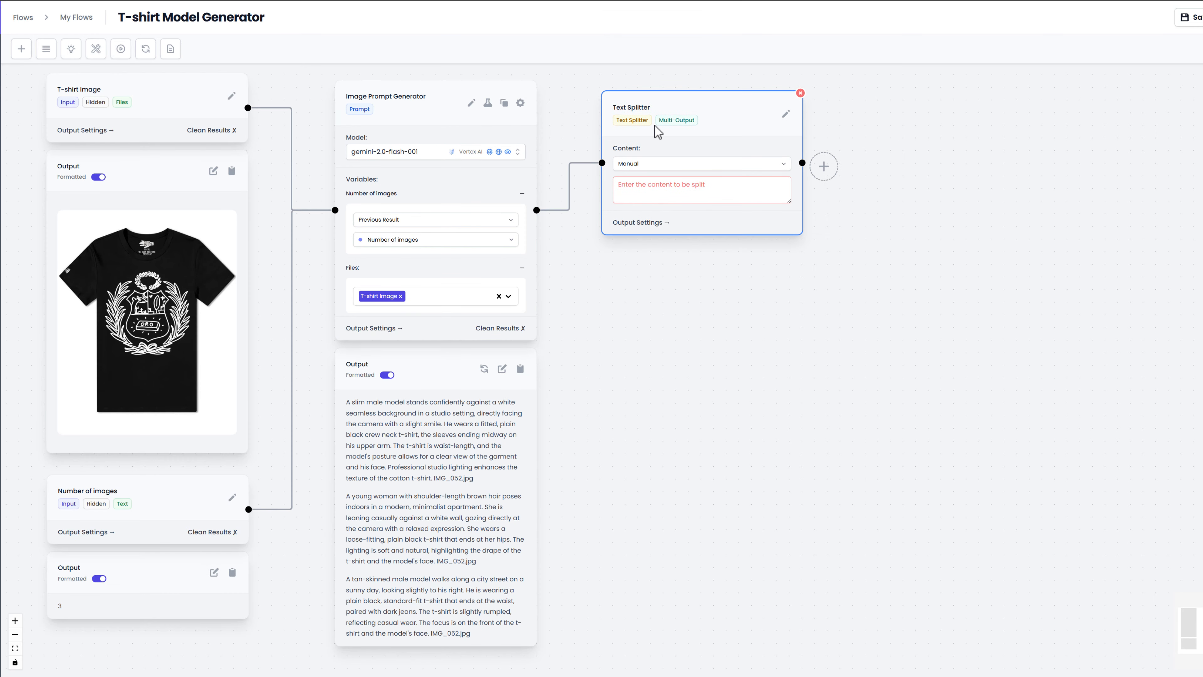
Step: Set the Text Splitter's content to the previous result of Image Prompt Generator and run the node
left_click(670, 165)
left_click(673, 183)
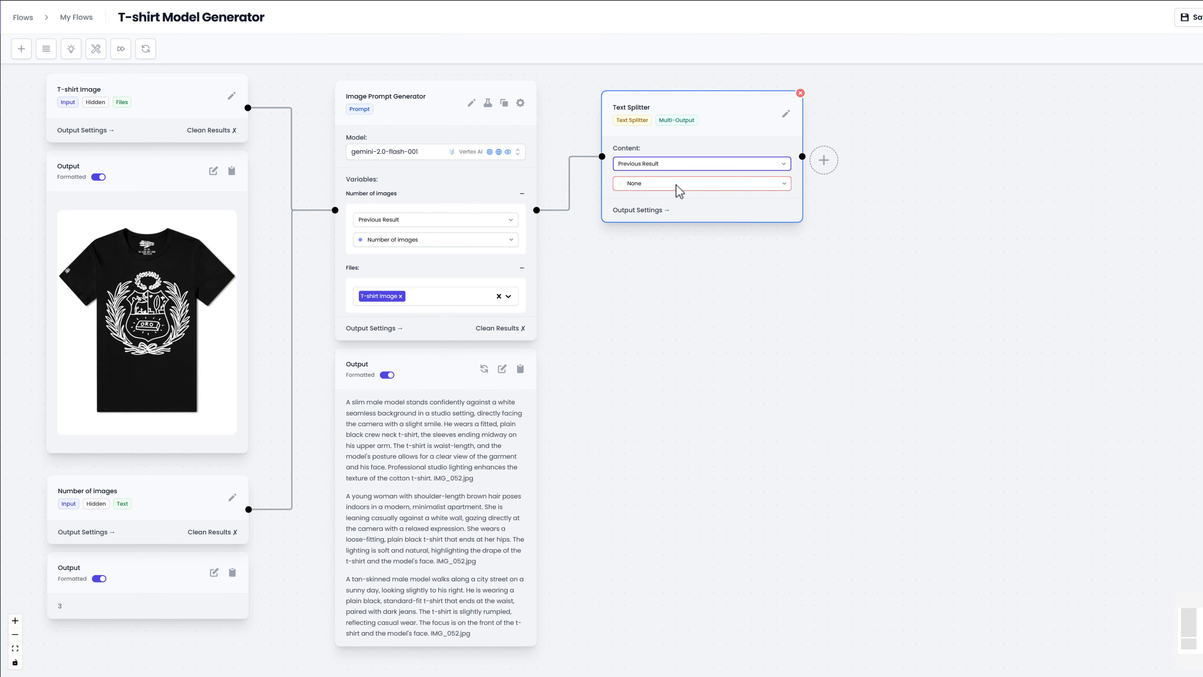
left_click(679, 187)
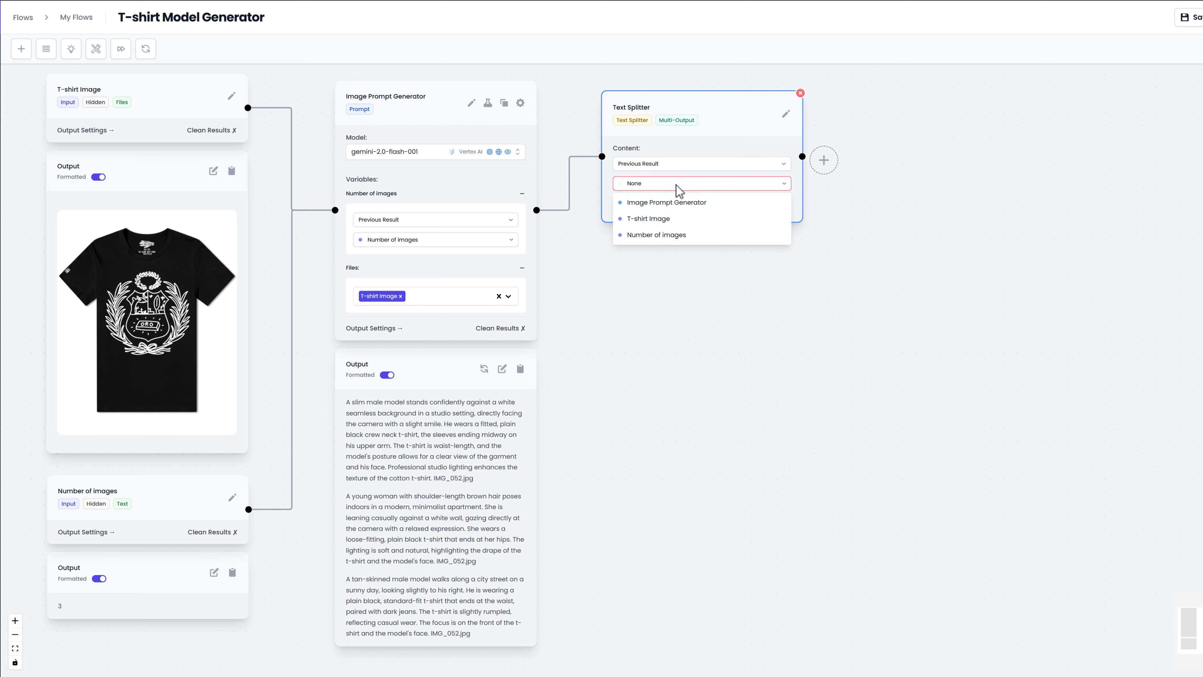
left_click(707, 202)
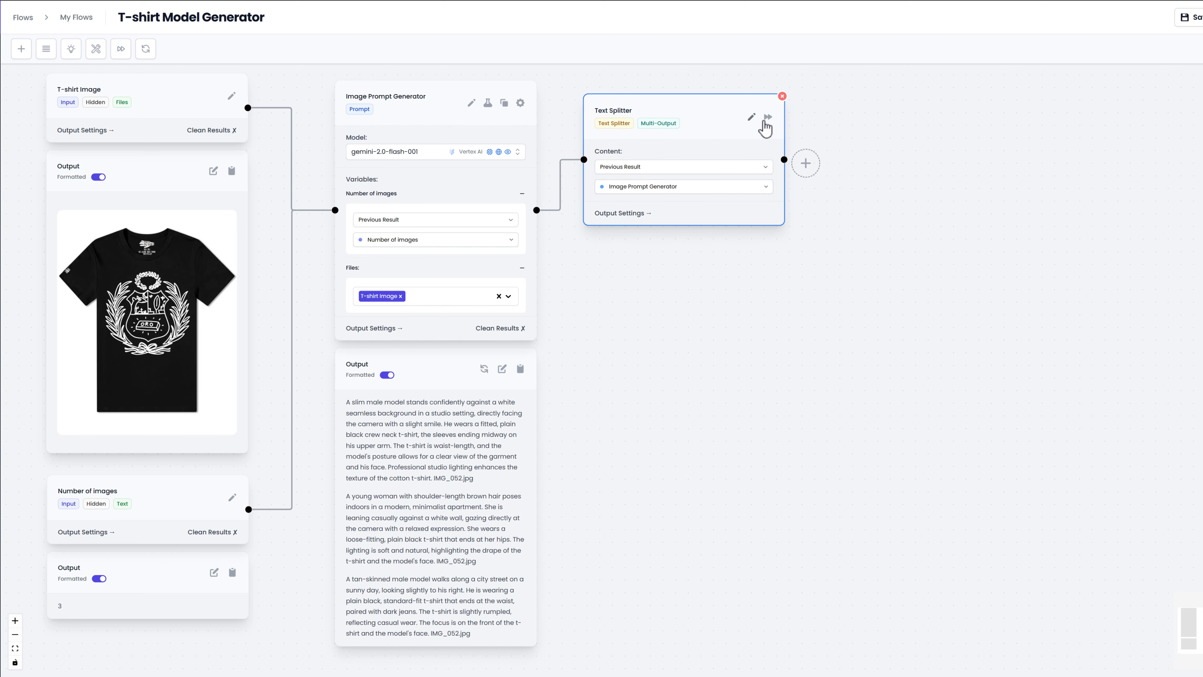
left_click(768, 116)
left_click_drag(831, 294, 682, 265)
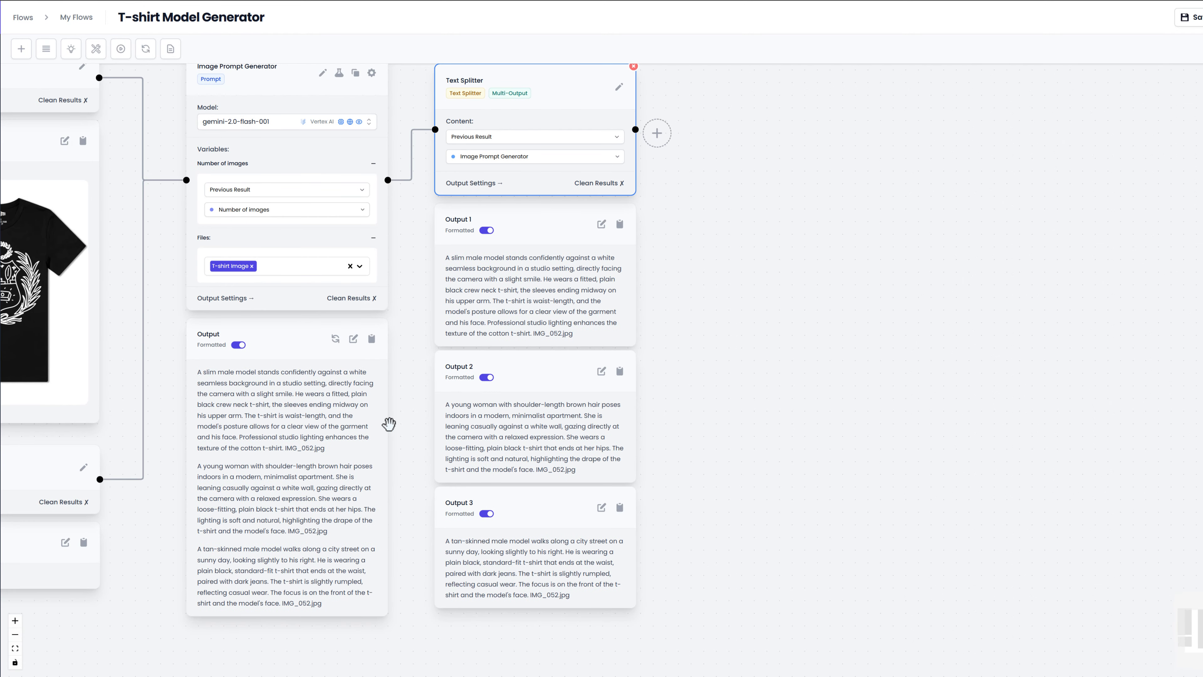
Step: Add a Text to Image node connected after the Text Splitter and move it slightly closer to that node
left_click_drag(693, 376, 628, 410)
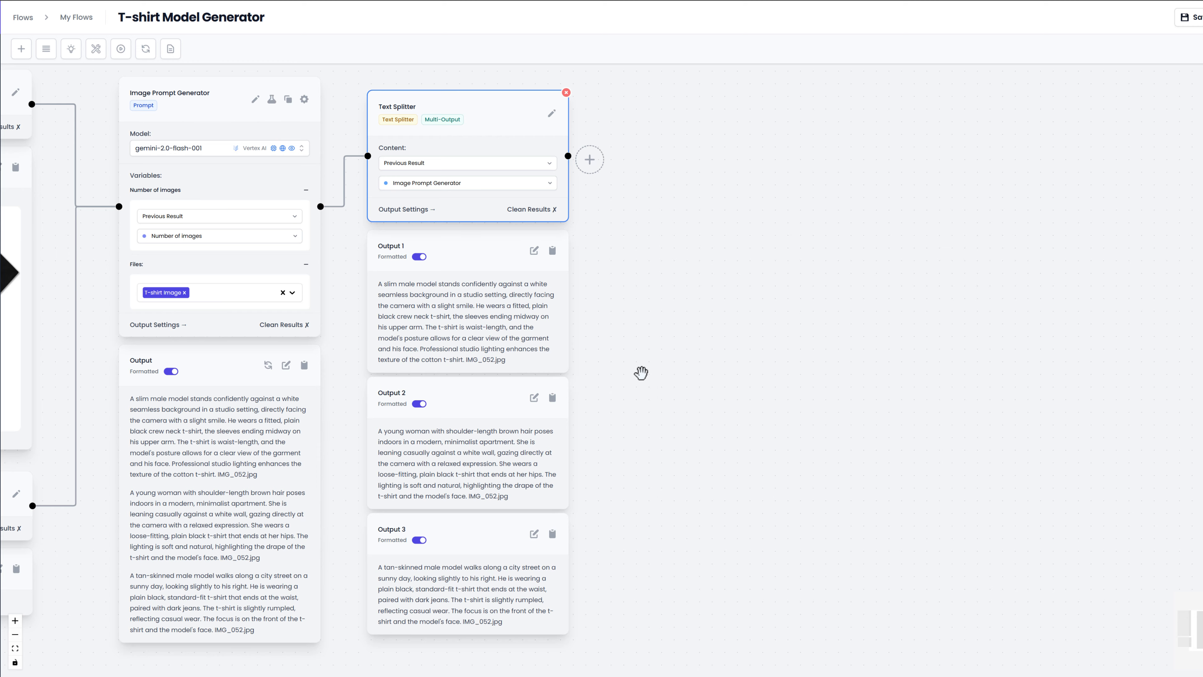
left_click_drag(642, 373, 645, 377)
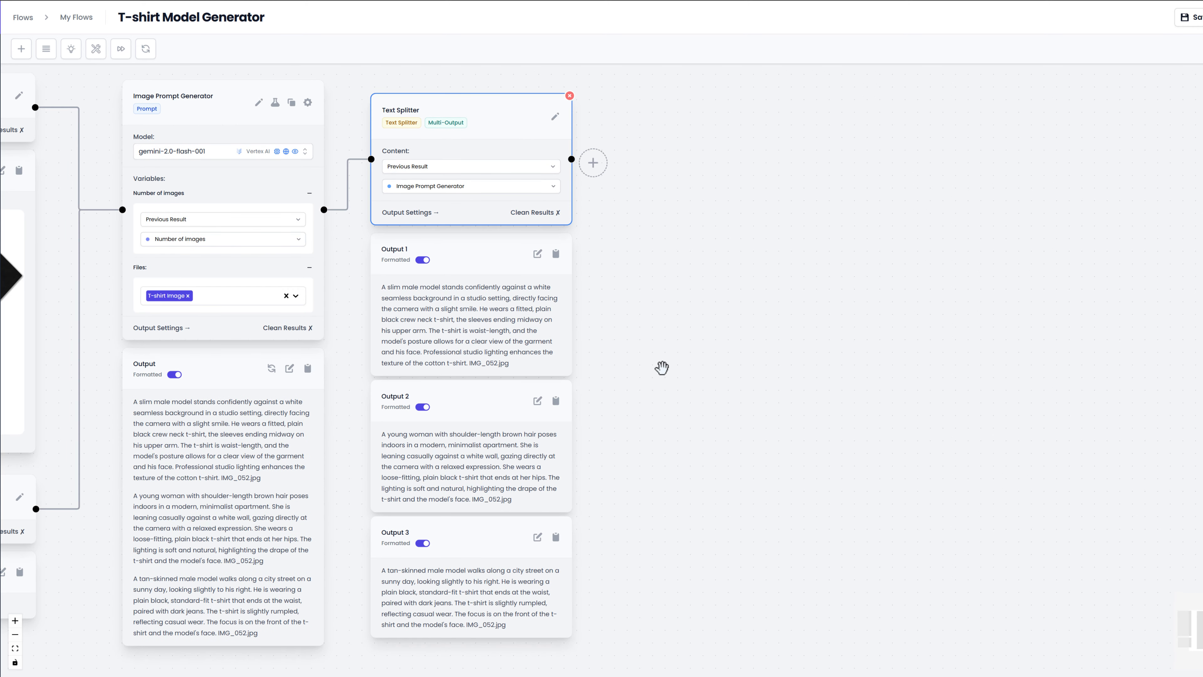
left_click(593, 163)
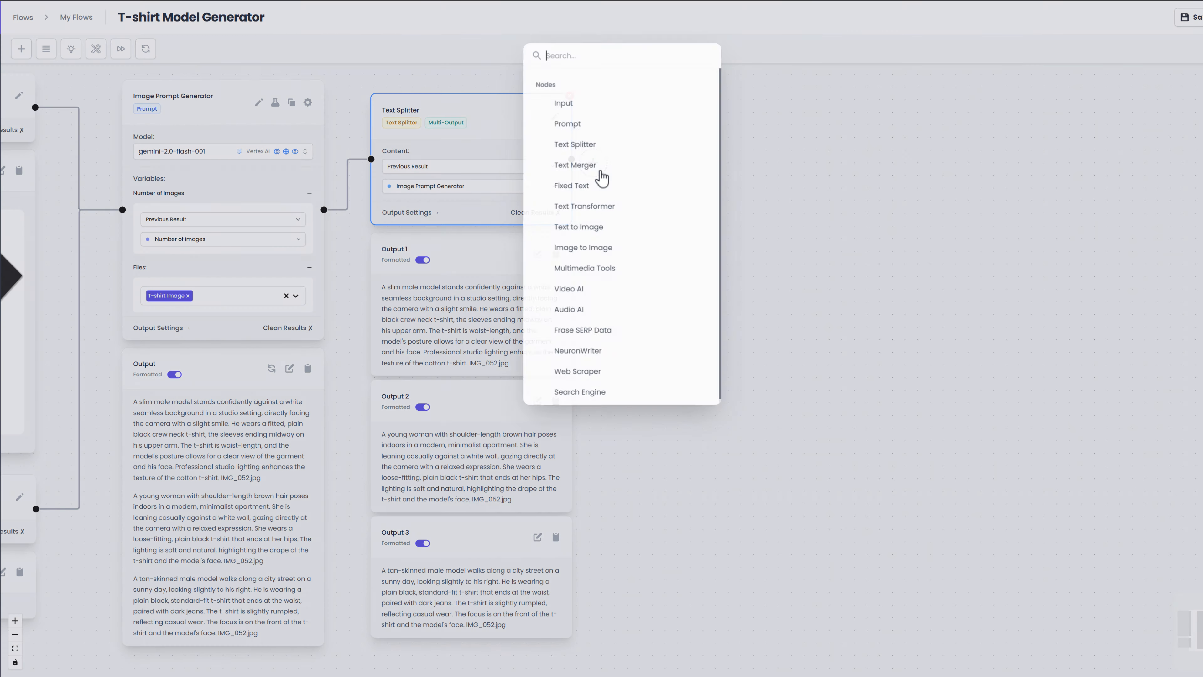
left_click(651, 233)
left_click_drag(674, 262, 593, 285)
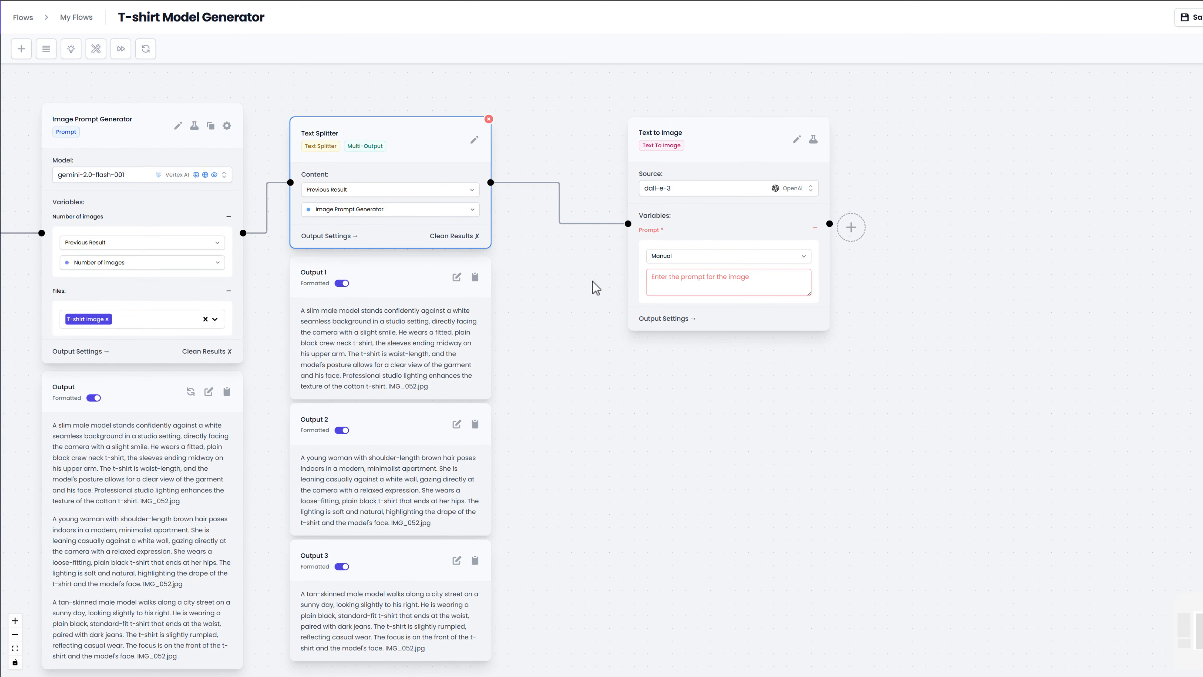
left_click_drag(672, 151, 629, 137)
Step: Set the Text to Image source to Stability's ultra, choose a 4:5 aspect ratio, and save the node settings
left_click(649, 174)
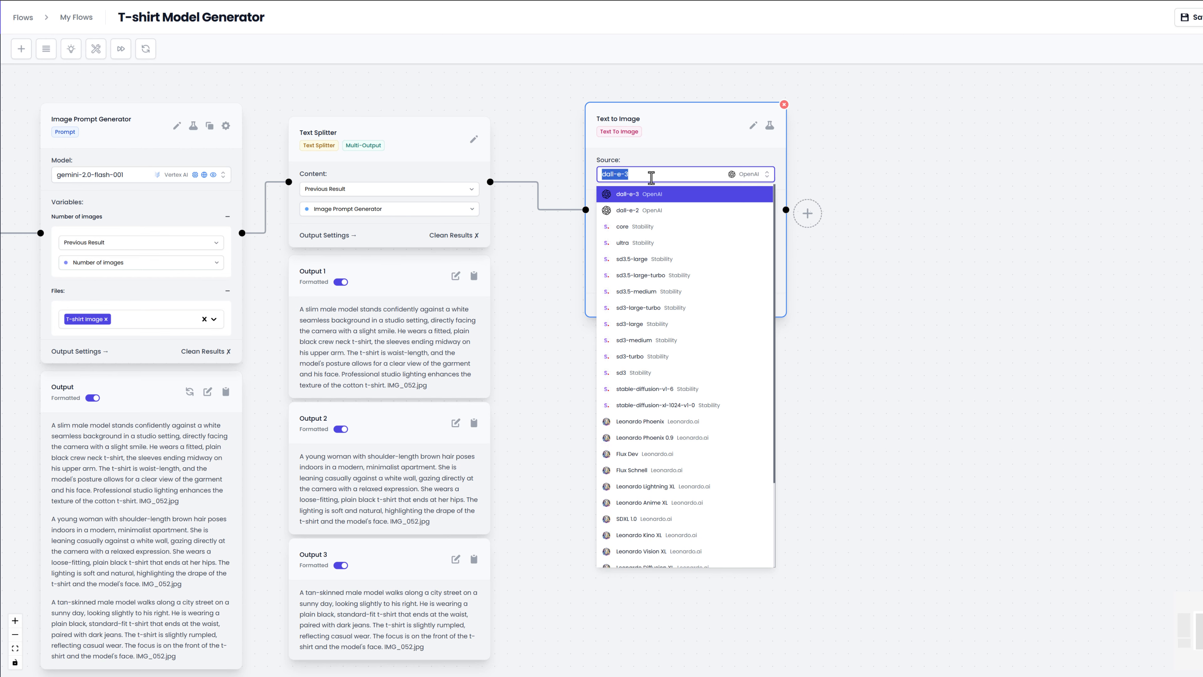
type("ultra")
left_click(655, 194)
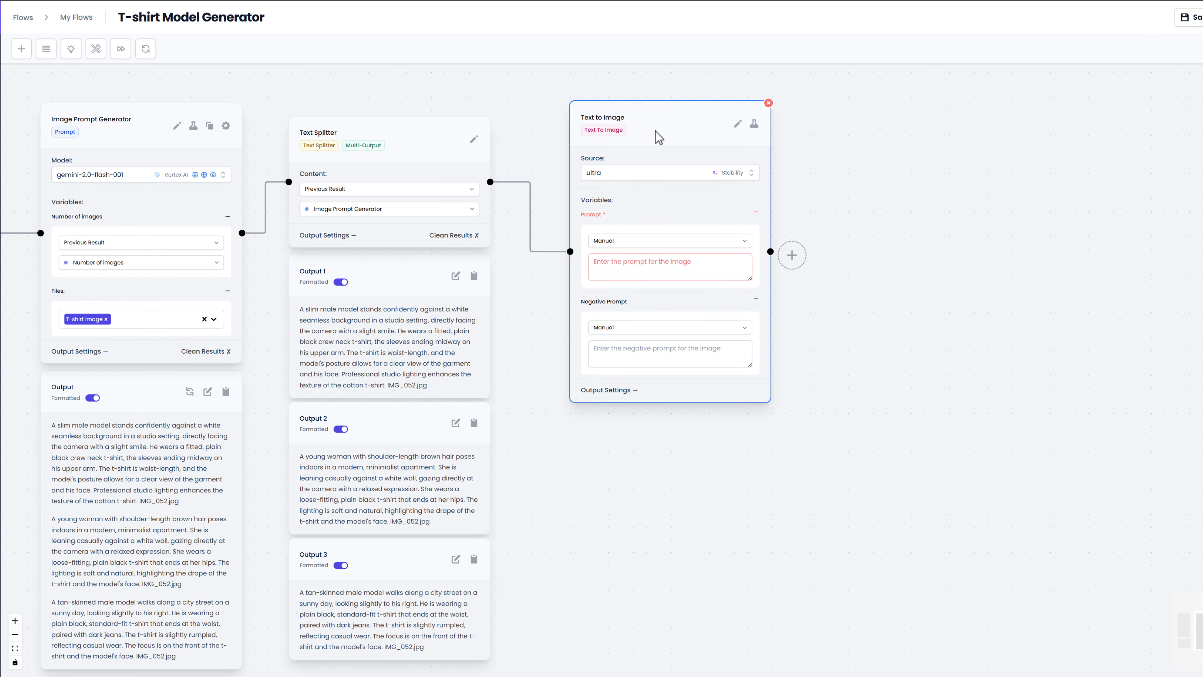
left_click(741, 126)
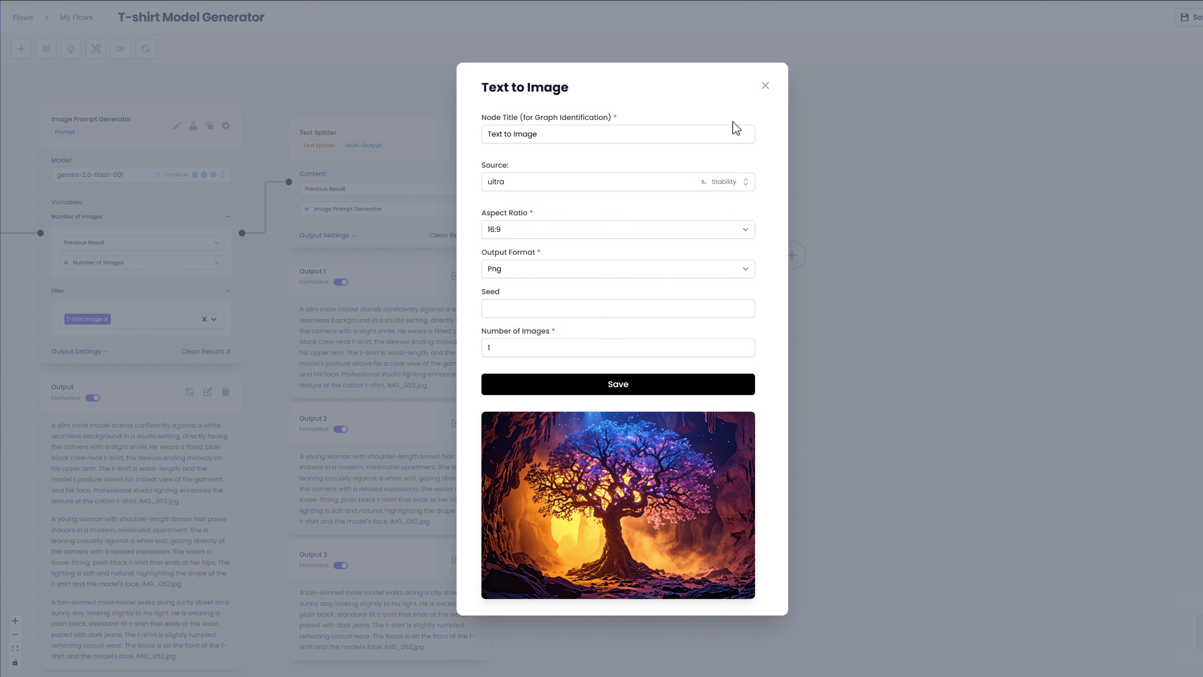
left_click(627, 235)
left_click(562, 322)
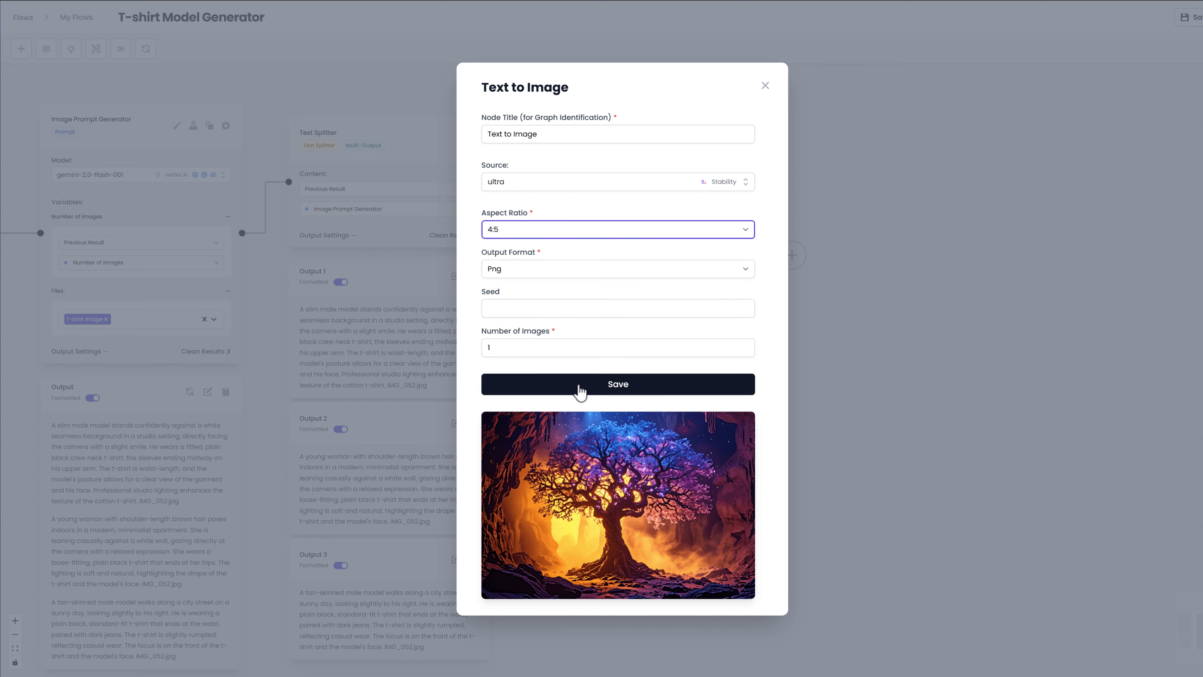
left_click(580, 393)
Step: Set the Text to Image prompt to the previous result of Text Splitter and run the node for all outputs
left_click(705, 241)
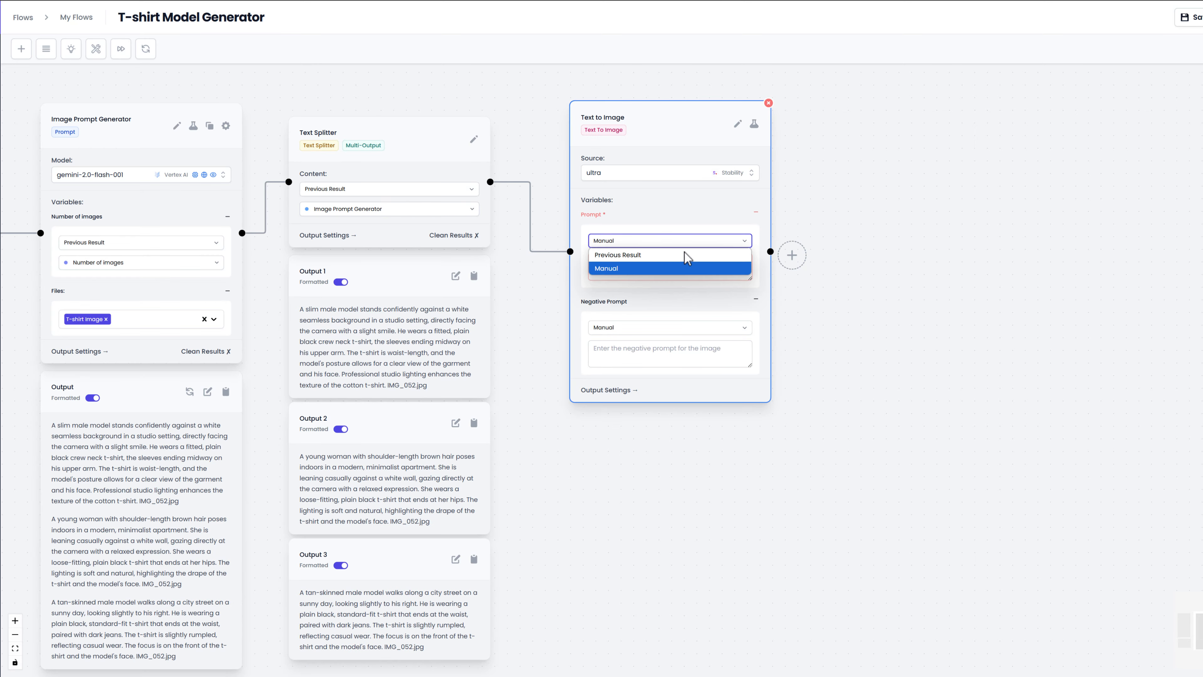
left_click(687, 253)
left_click(672, 260)
left_click(668, 280)
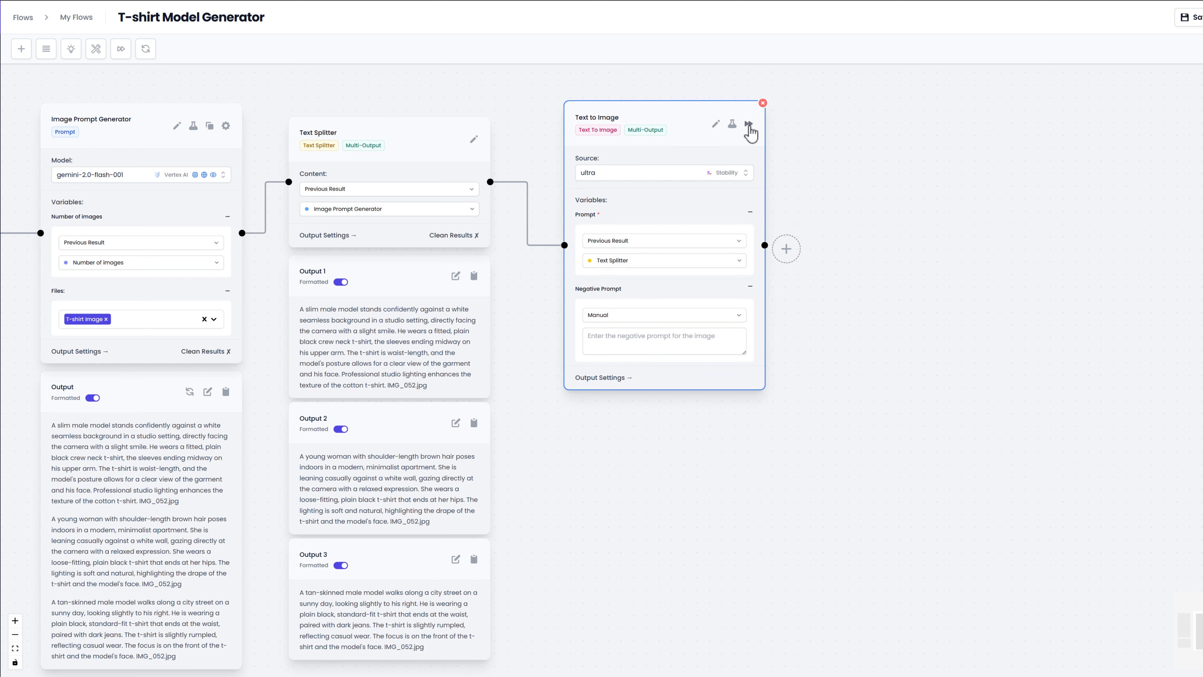
left_click(750, 125)
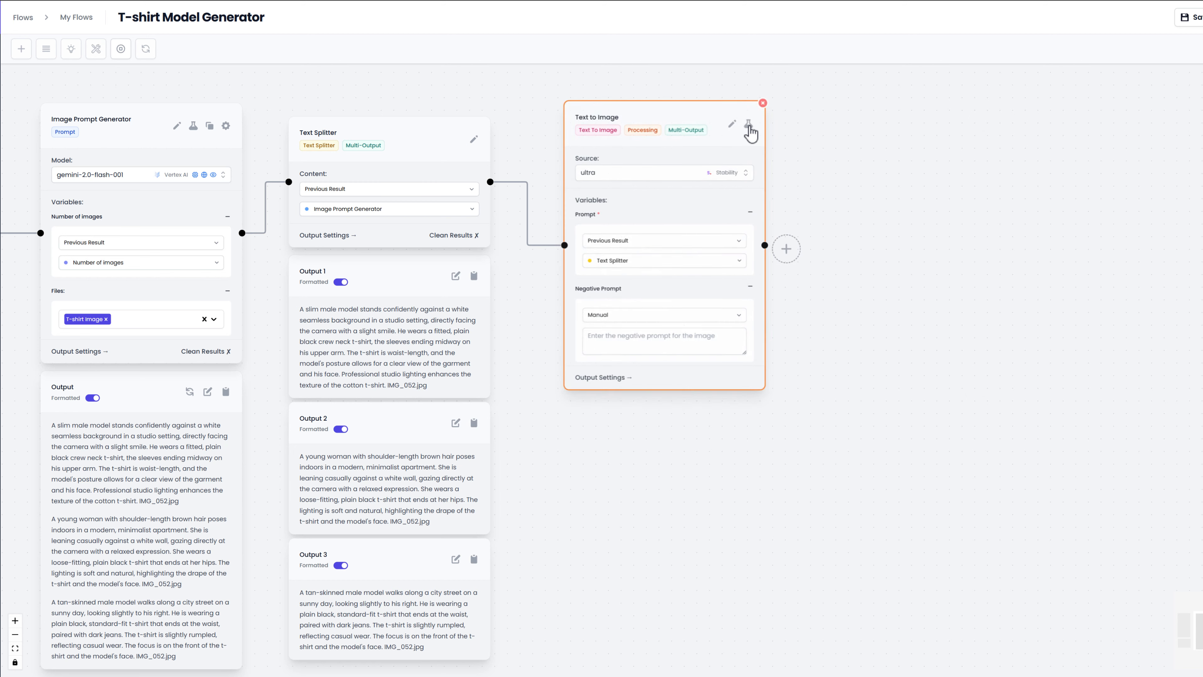
Step: Add an Image to Image node after Text to Image and set its source to fal-ai/leffa/virtual-tryon
scroll(829, 300, "down", 3)
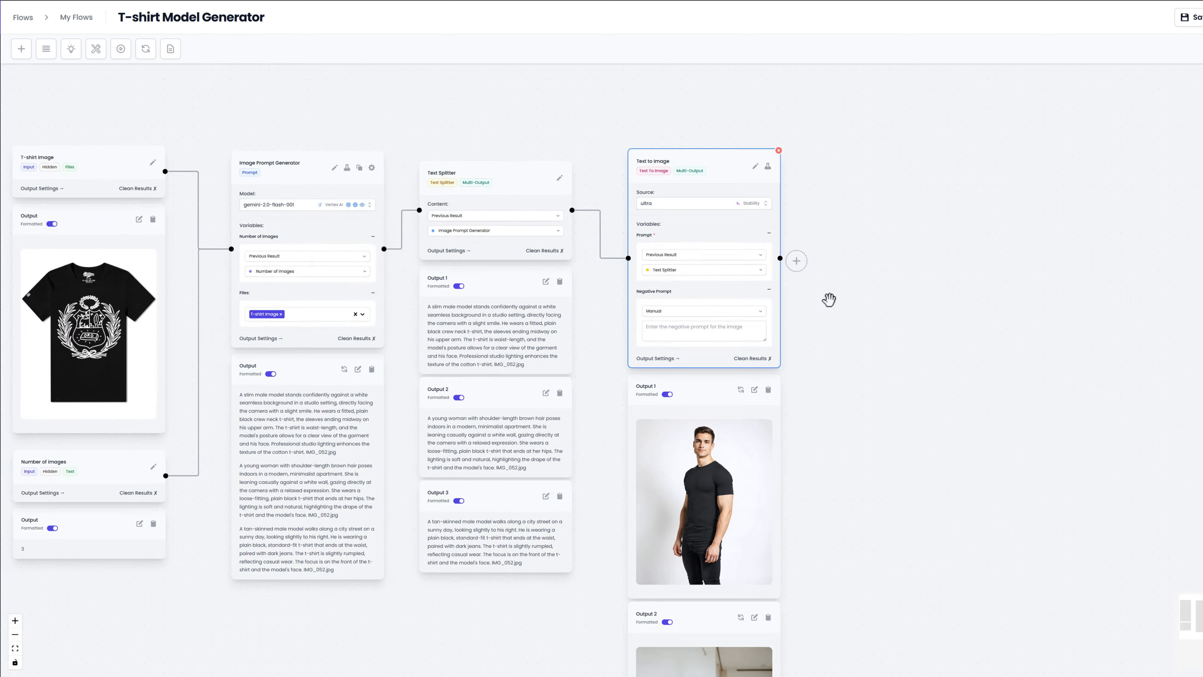
scroll(829, 300, "down", 8)
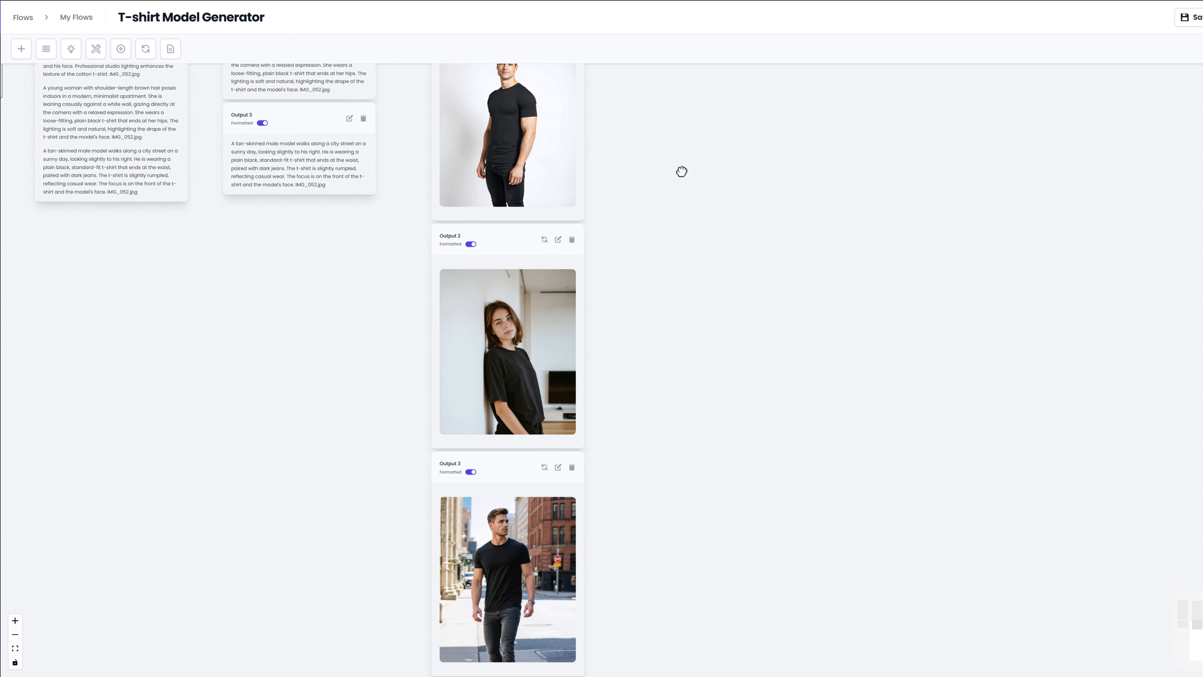
scroll(681, 172, "up", 3)
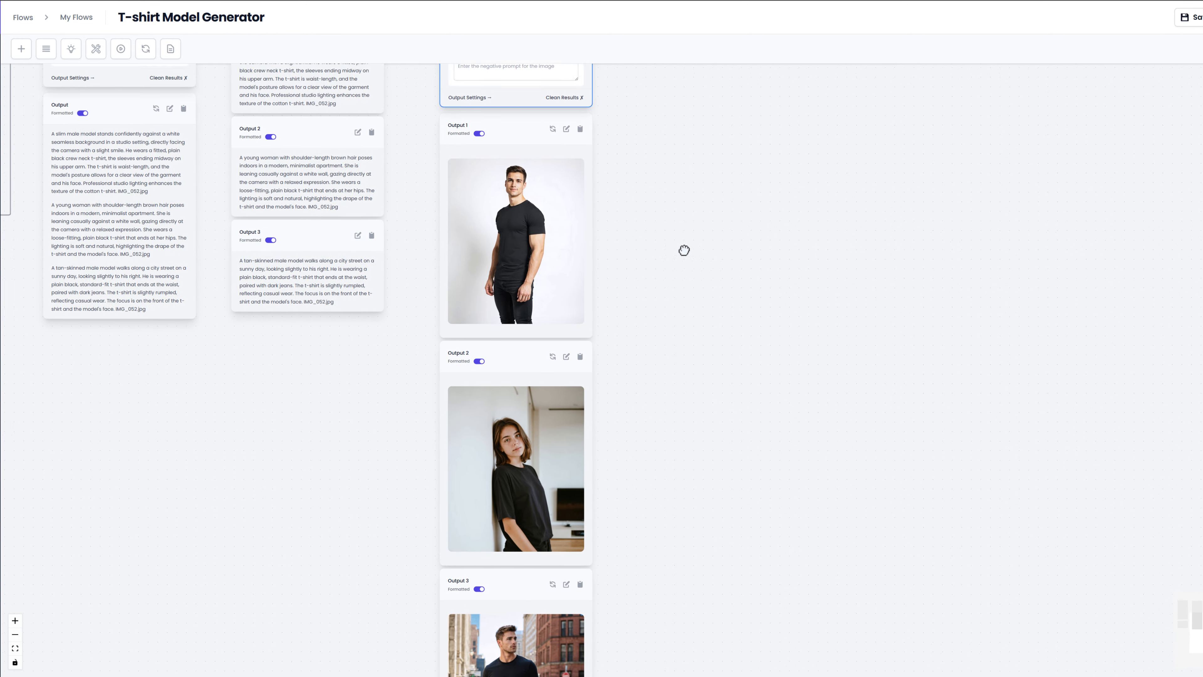
scroll(680, 284, "down", 5)
scroll(677, 309, "up", 4)
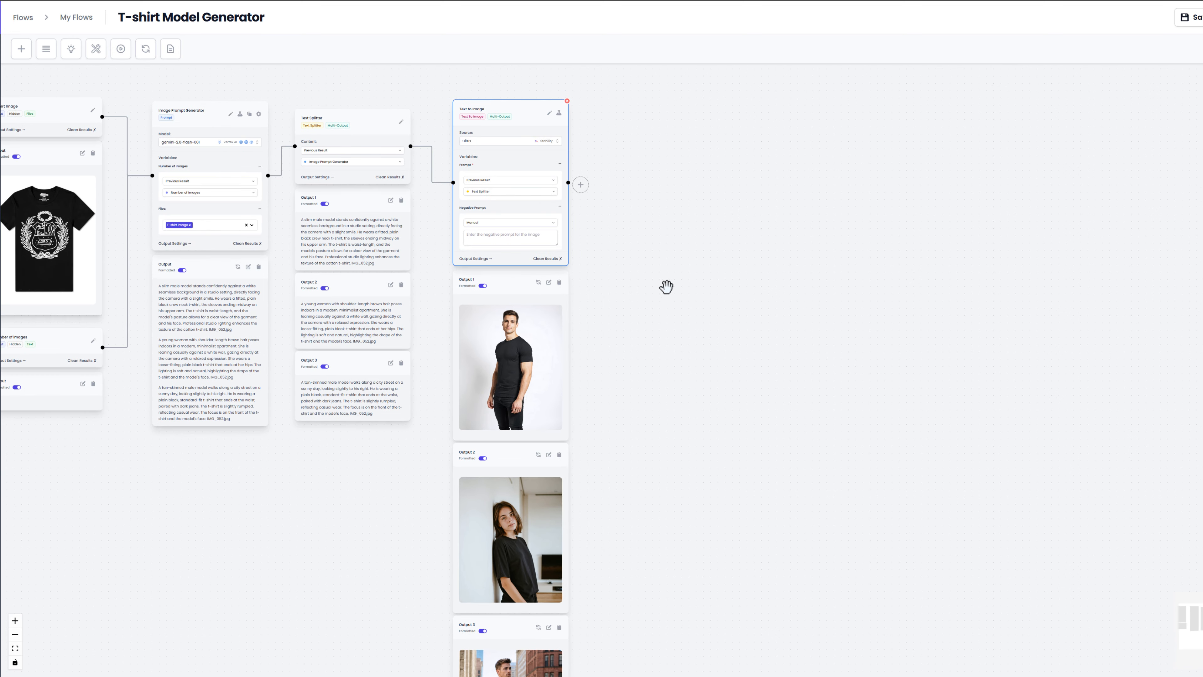
left_click(580, 184)
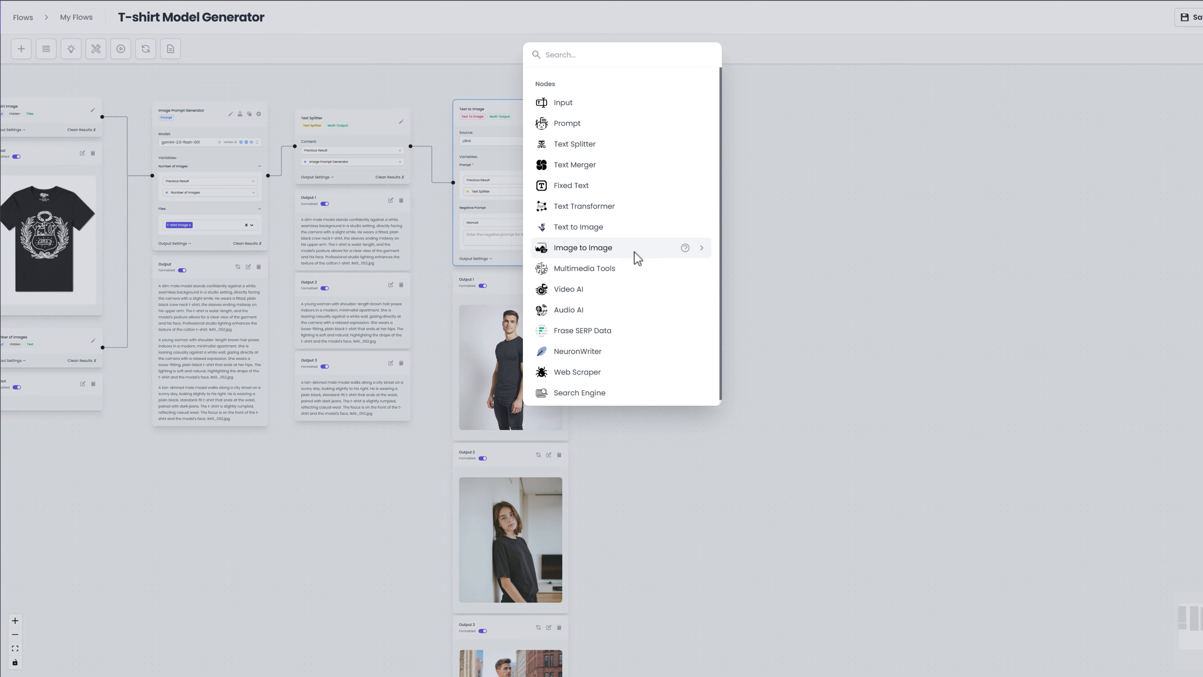
left_click(635, 251)
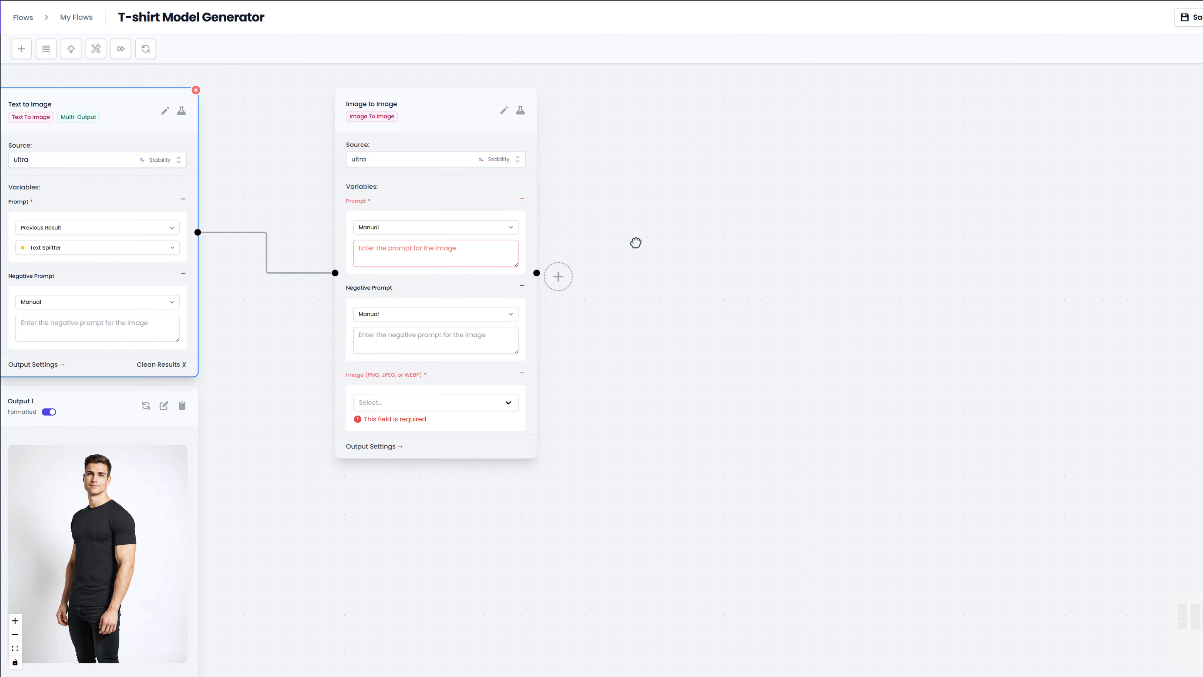
left_click(486, 162)
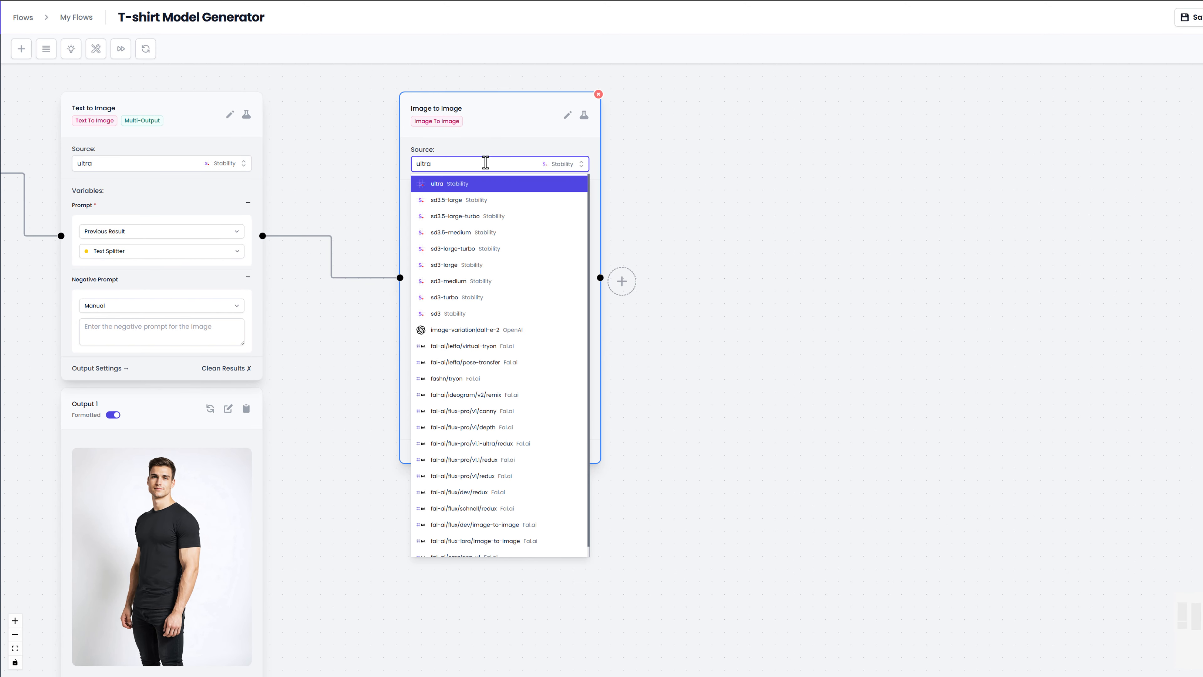
type("fal")
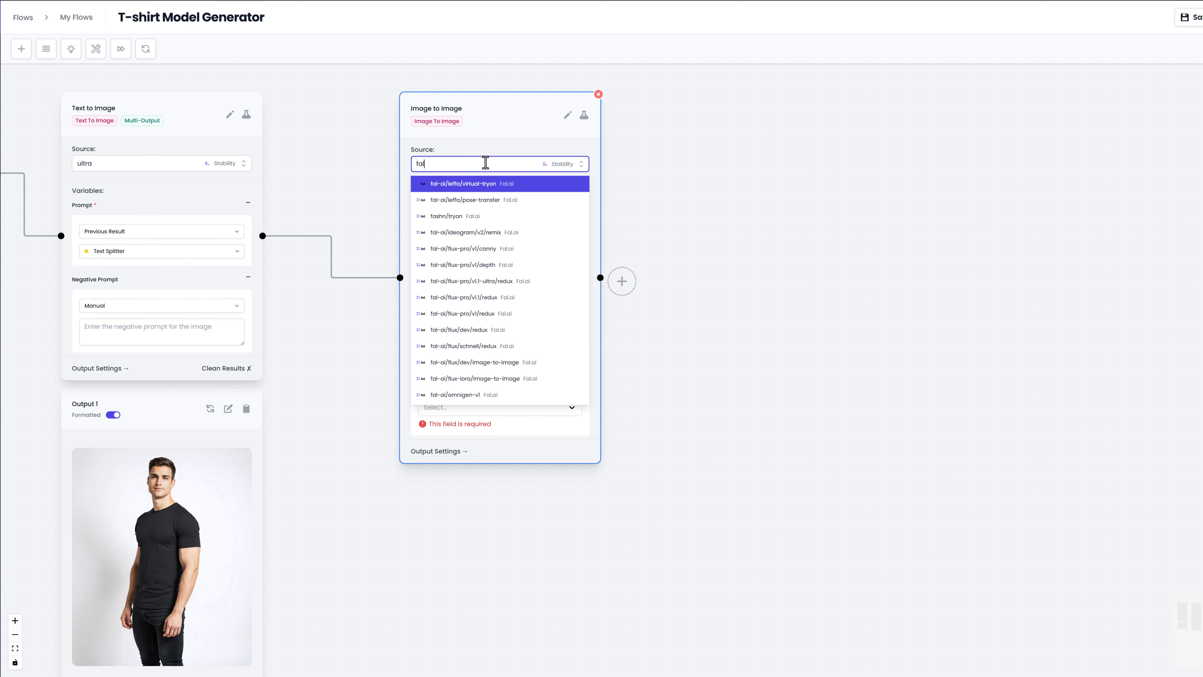
left_click(476, 185)
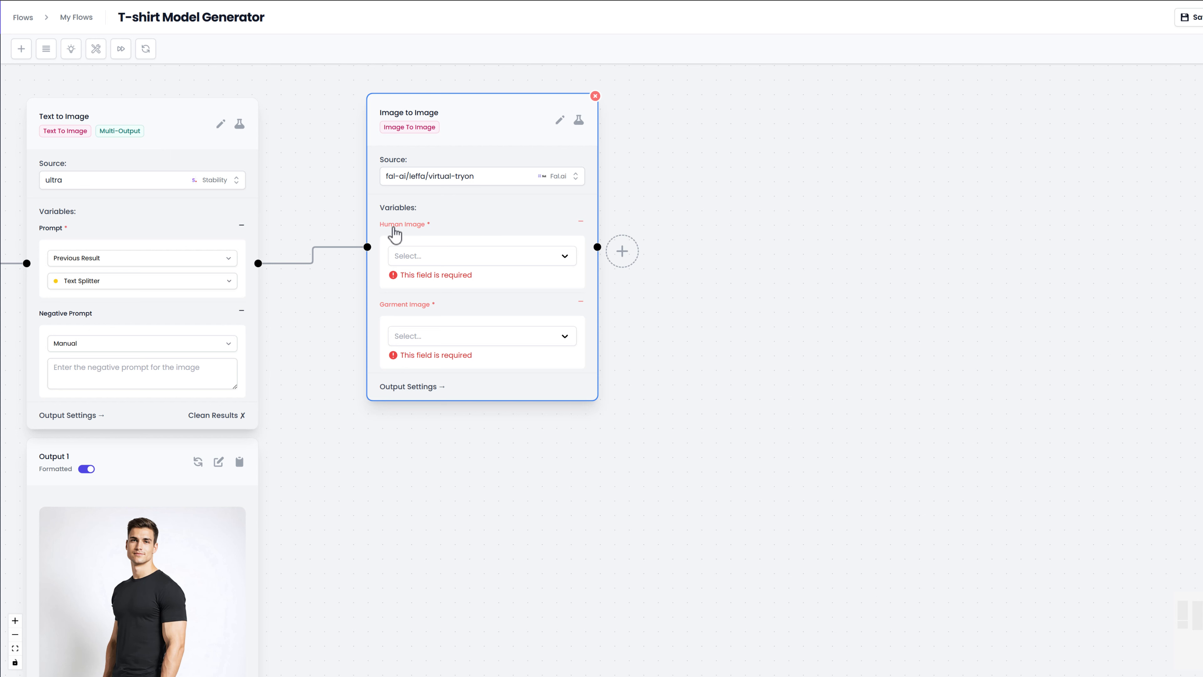
Step: Assign Text to Image as the Human Image and T-shirt Image as the Garment Image, and run the Image to Image node
left_click(433, 257)
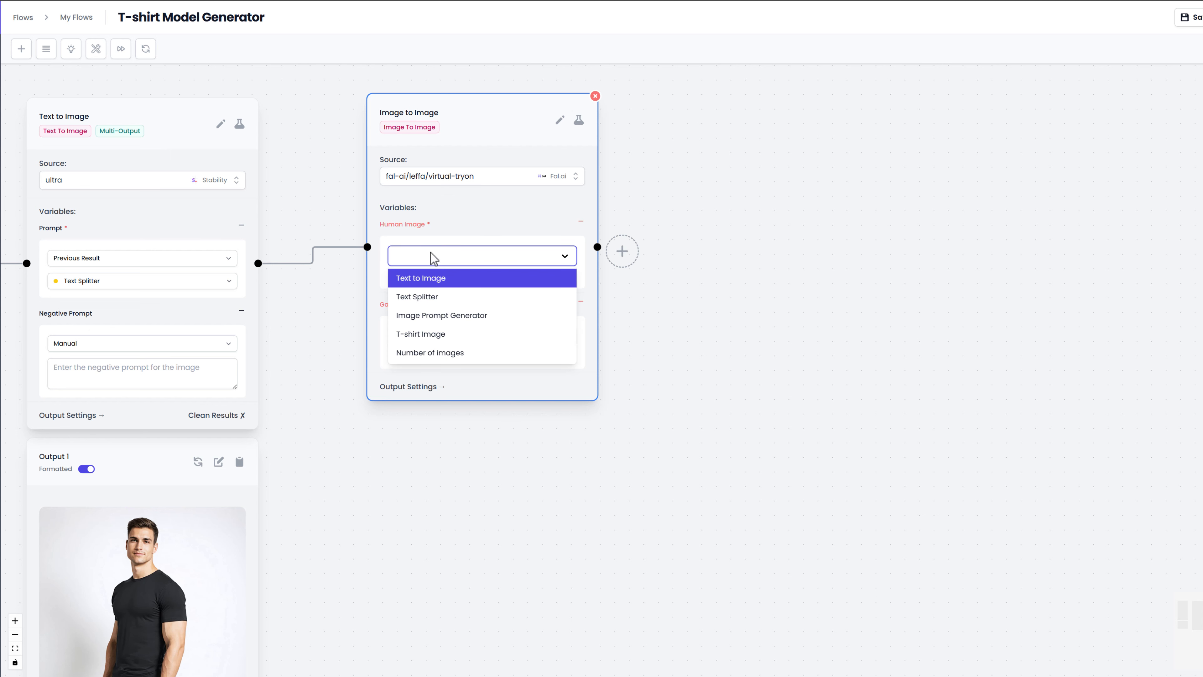
left_click(430, 284)
left_click(416, 328)
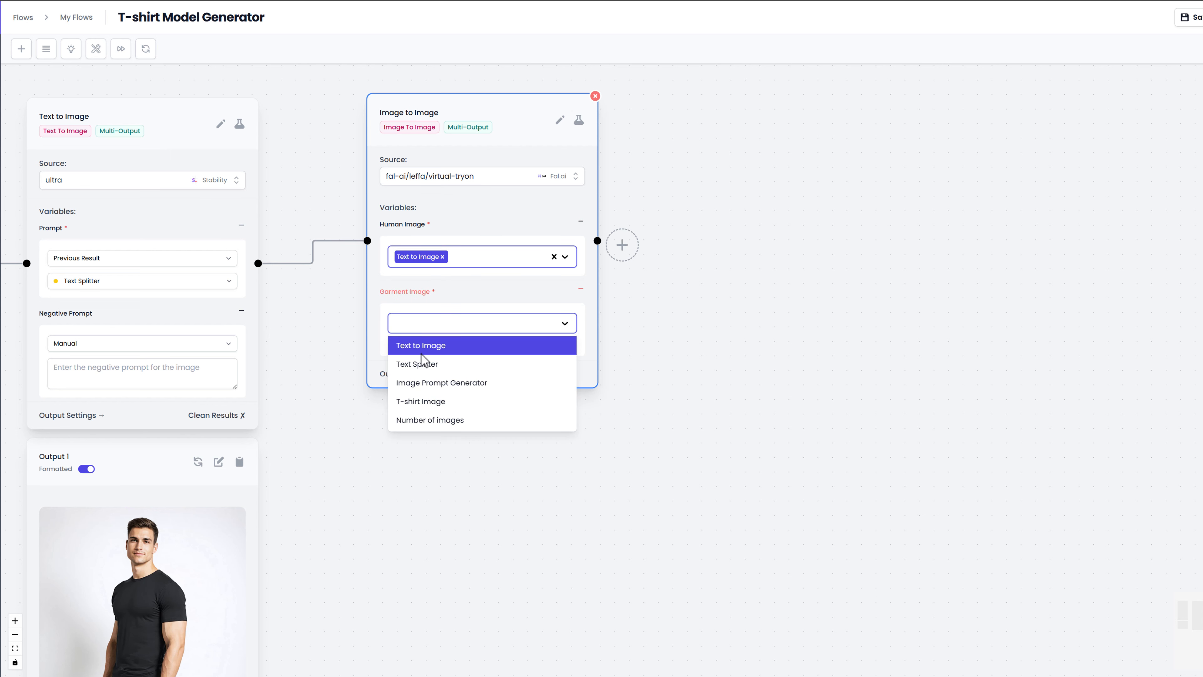
left_click(420, 401)
scroll(332, 397, "down", 5)
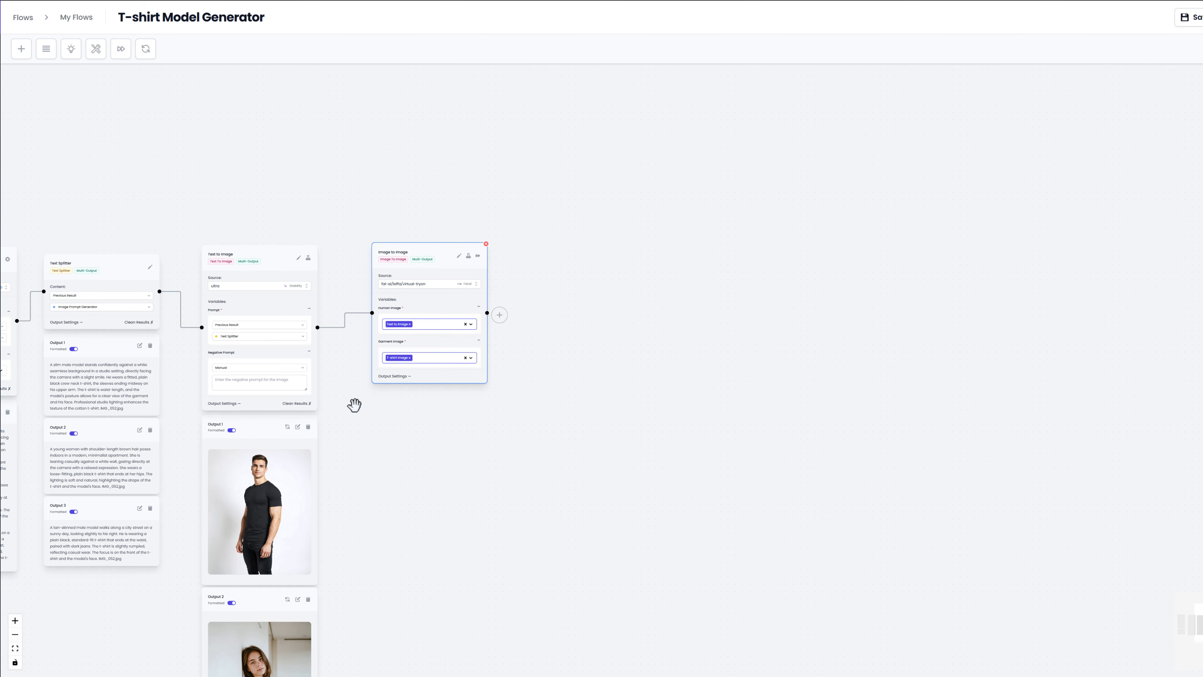
left_click_drag(355, 404, 663, 274)
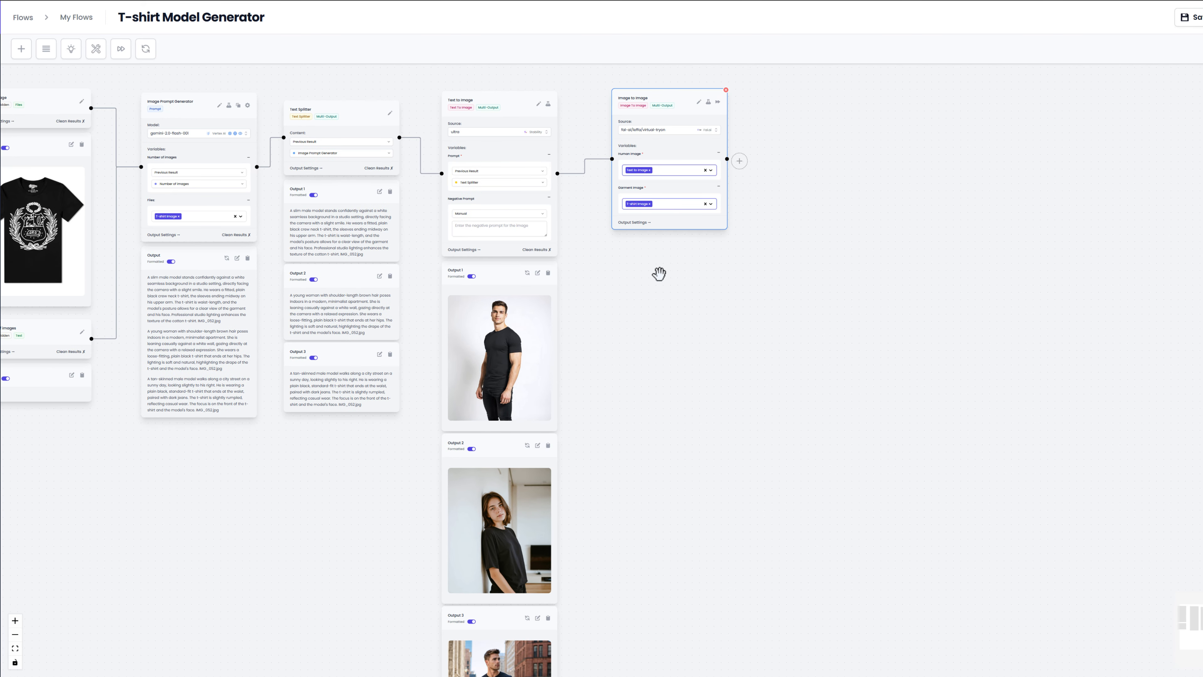
left_click(729, 101)
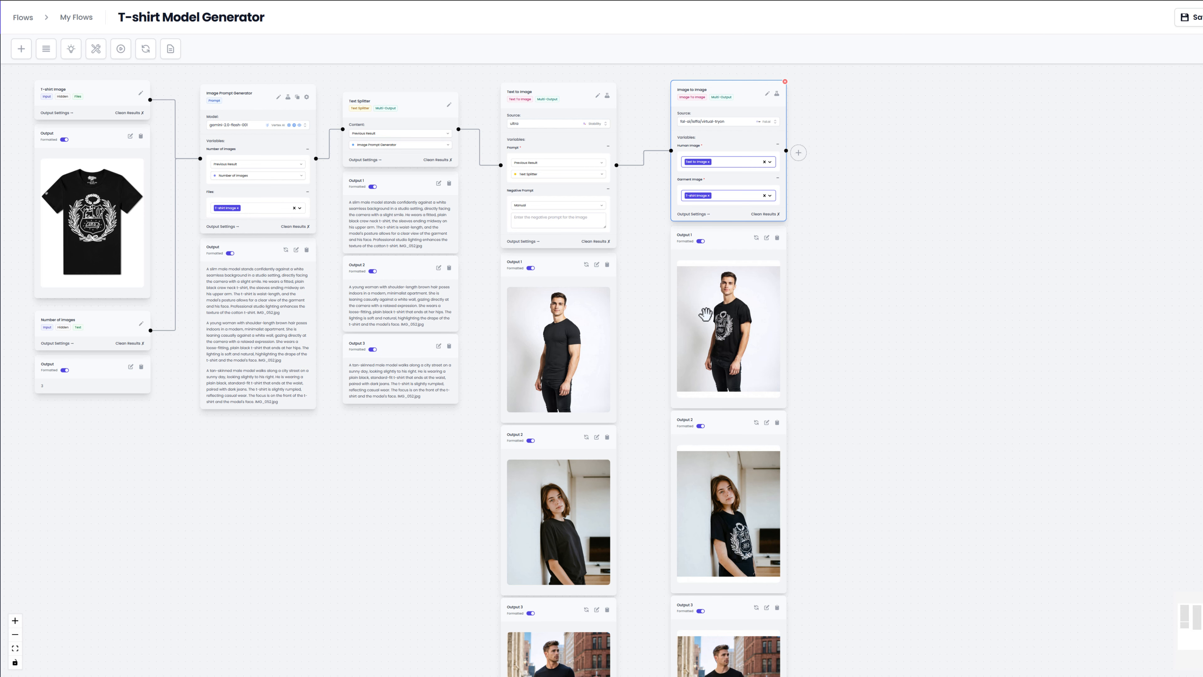
Step: Compare each virtual try-on output with the matching original model photo from the Text to Image node
scroll(822, 345, "up", 5)
left_click_drag(791, 348, 826, 355)
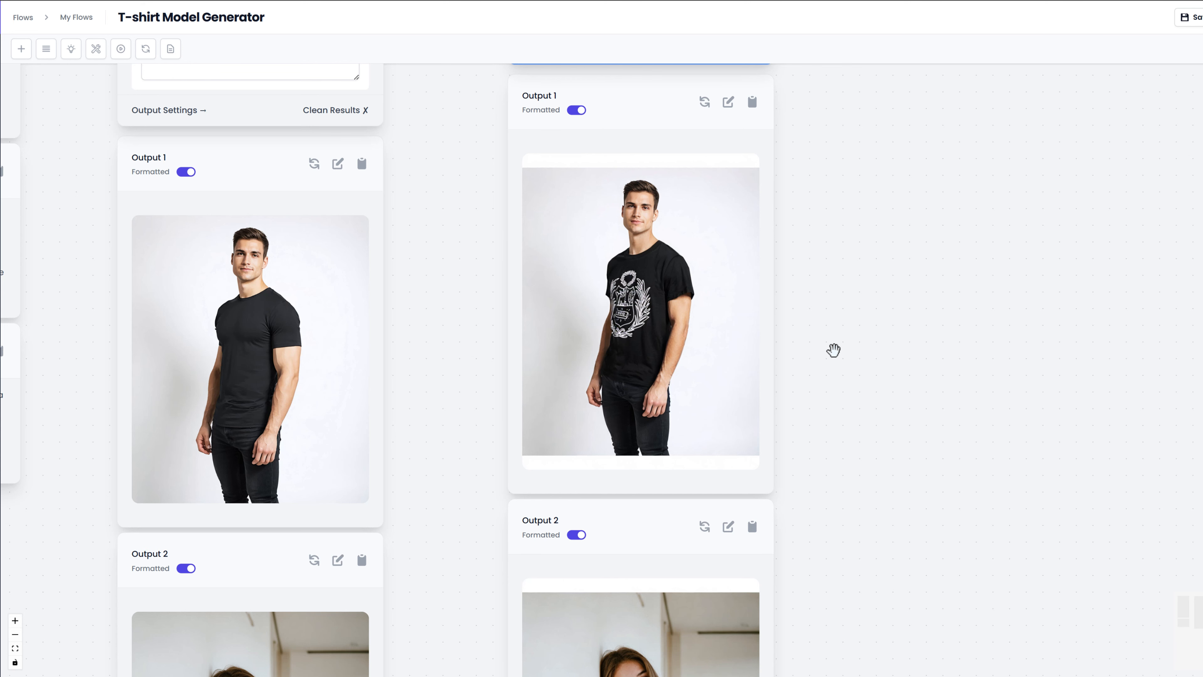
scroll(832, 384, "down", 5)
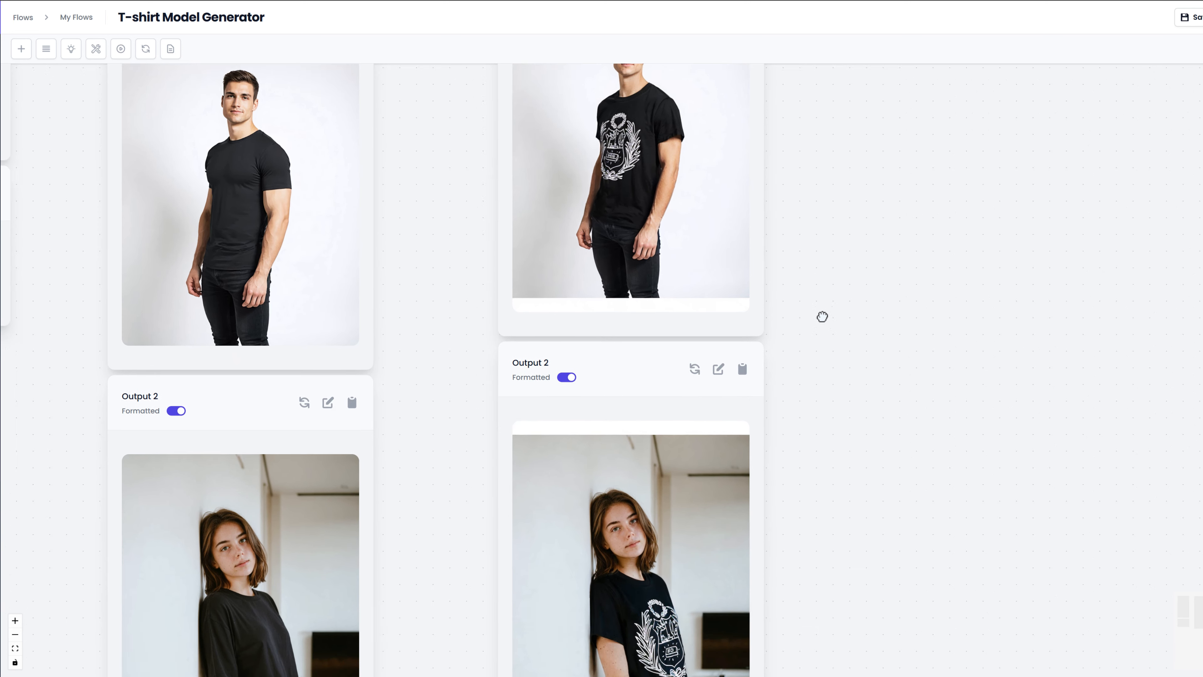
scroll(822, 316, "down", 5)
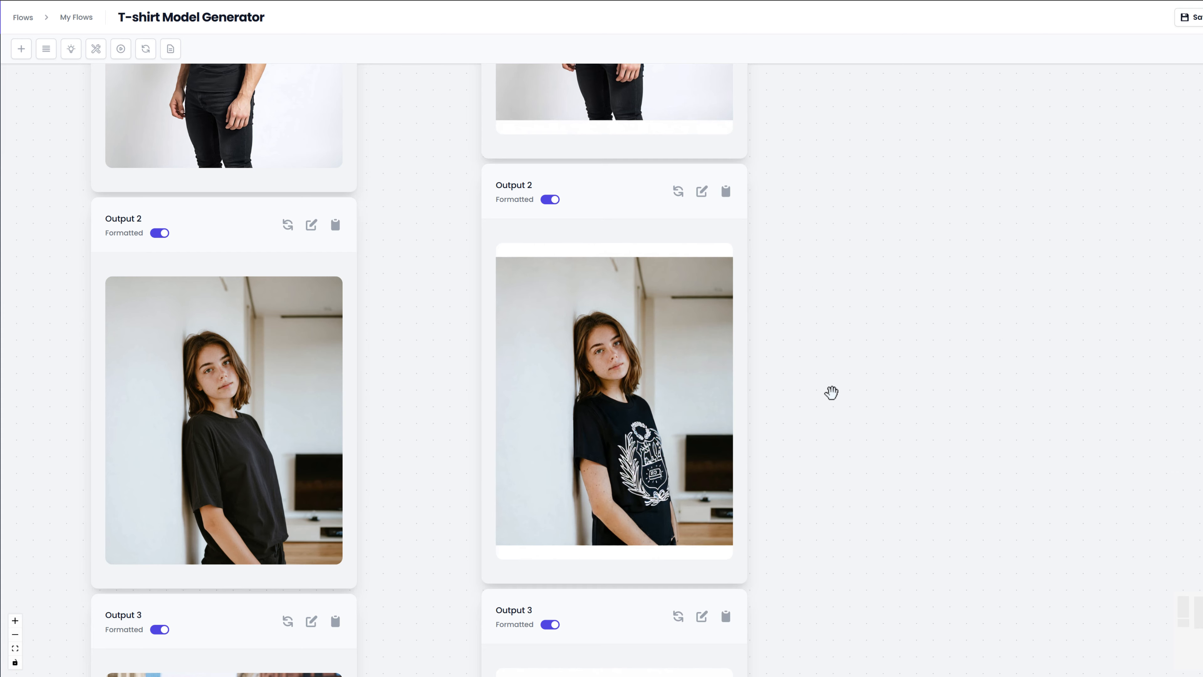
scroll(831, 393, "down", 9)
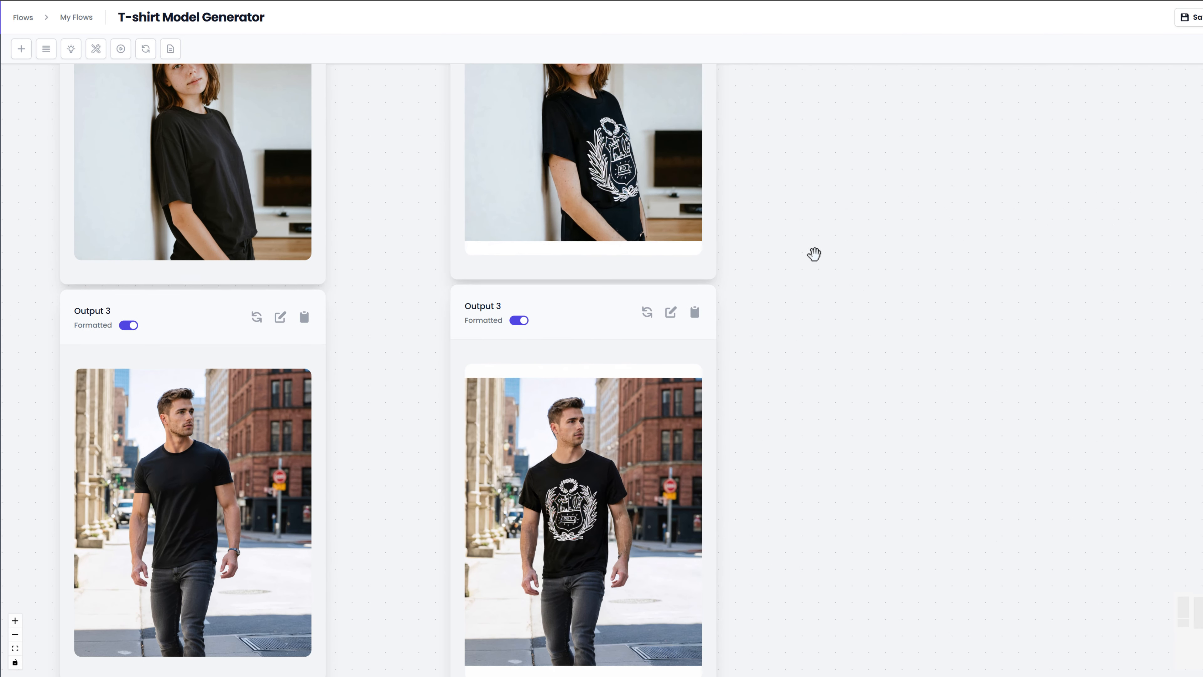
left_click_drag(814, 404, 815, 335)
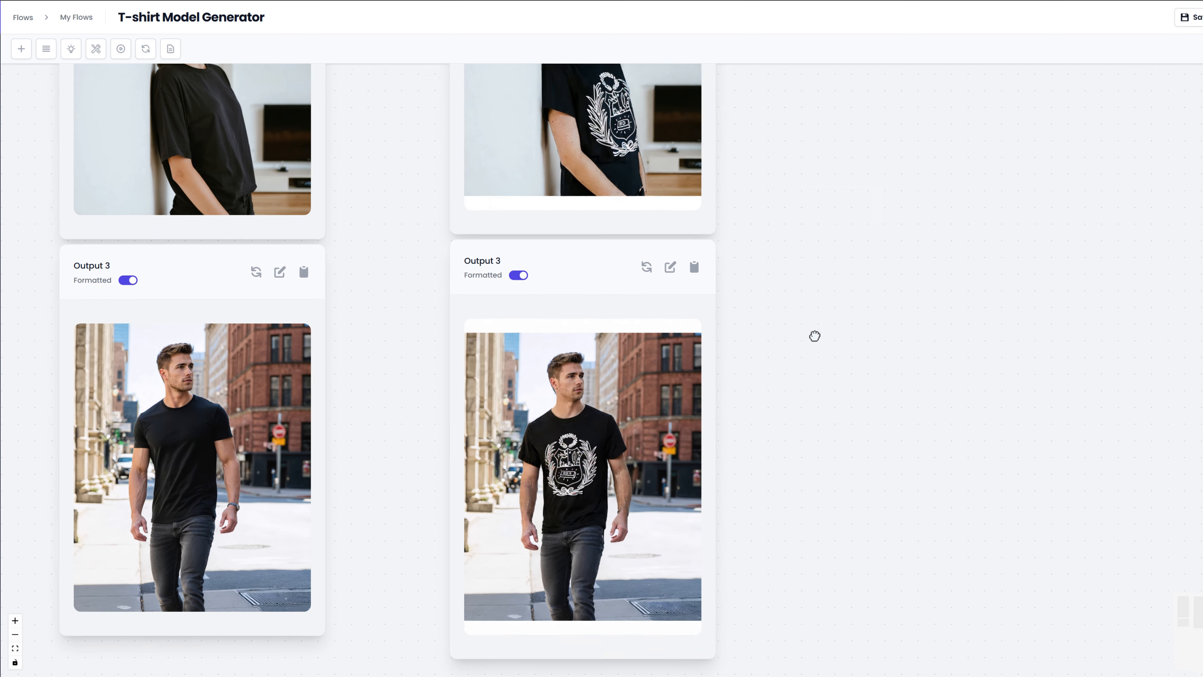
scroll(810, 279, "up", 5)
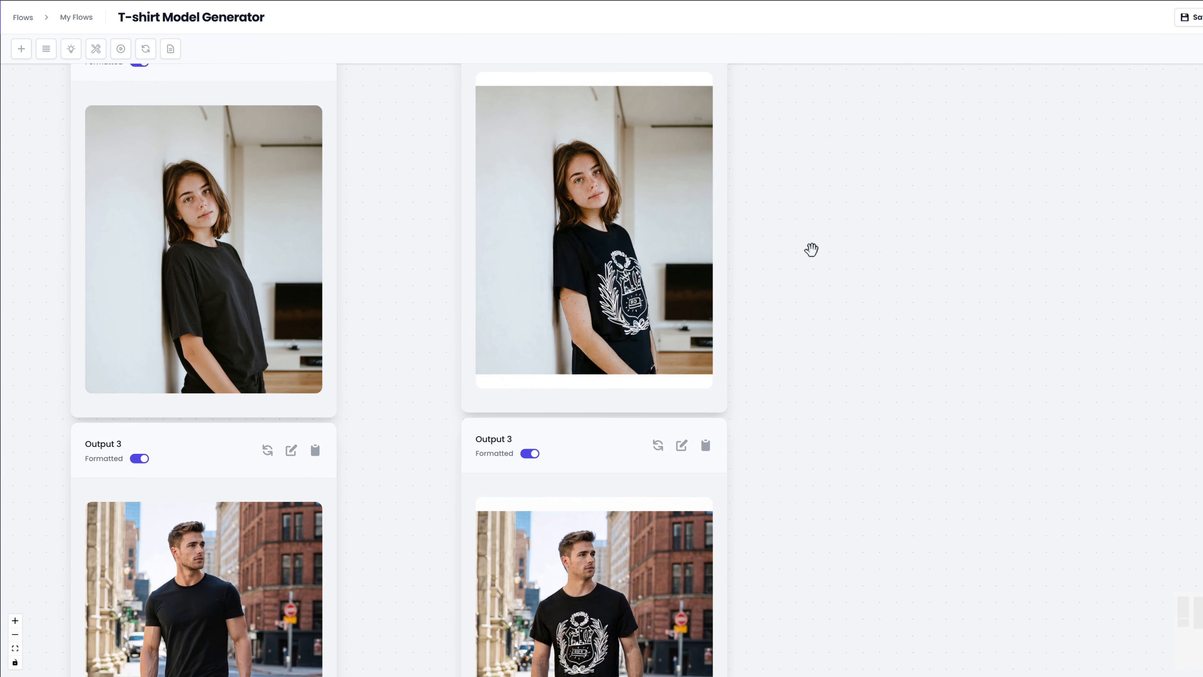
scroll(811, 250, "up", 11)
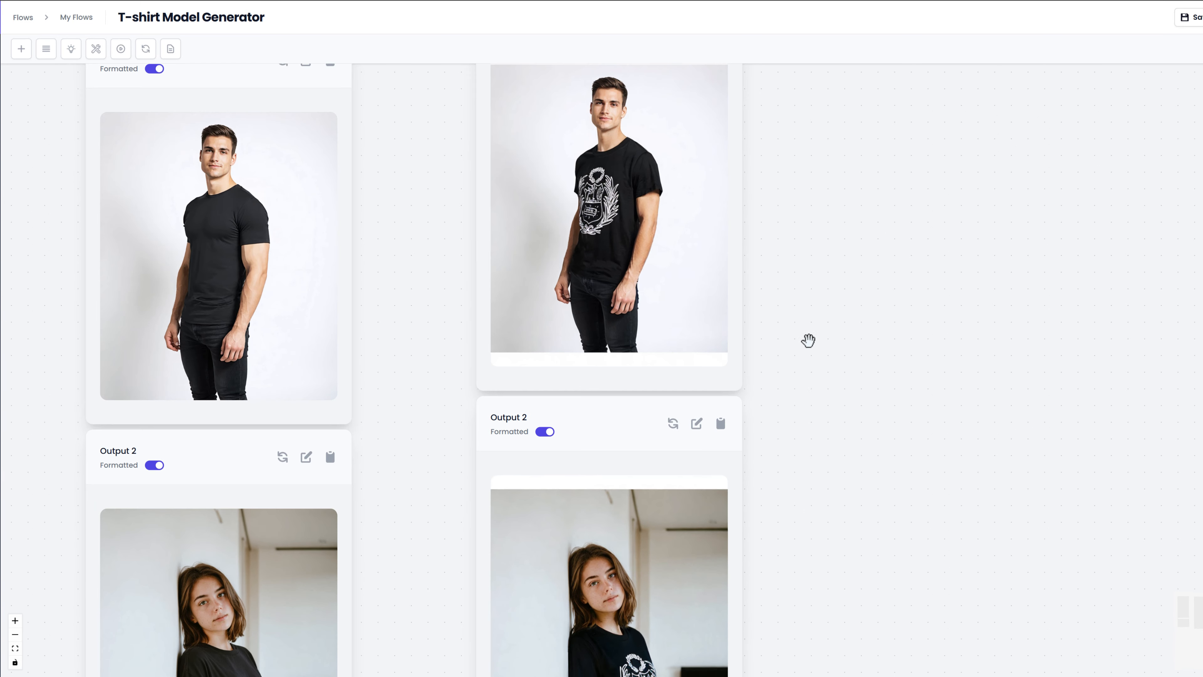
Step: Save the T-shirt Model Generator flow
scroll(807, 341, "down", 5)
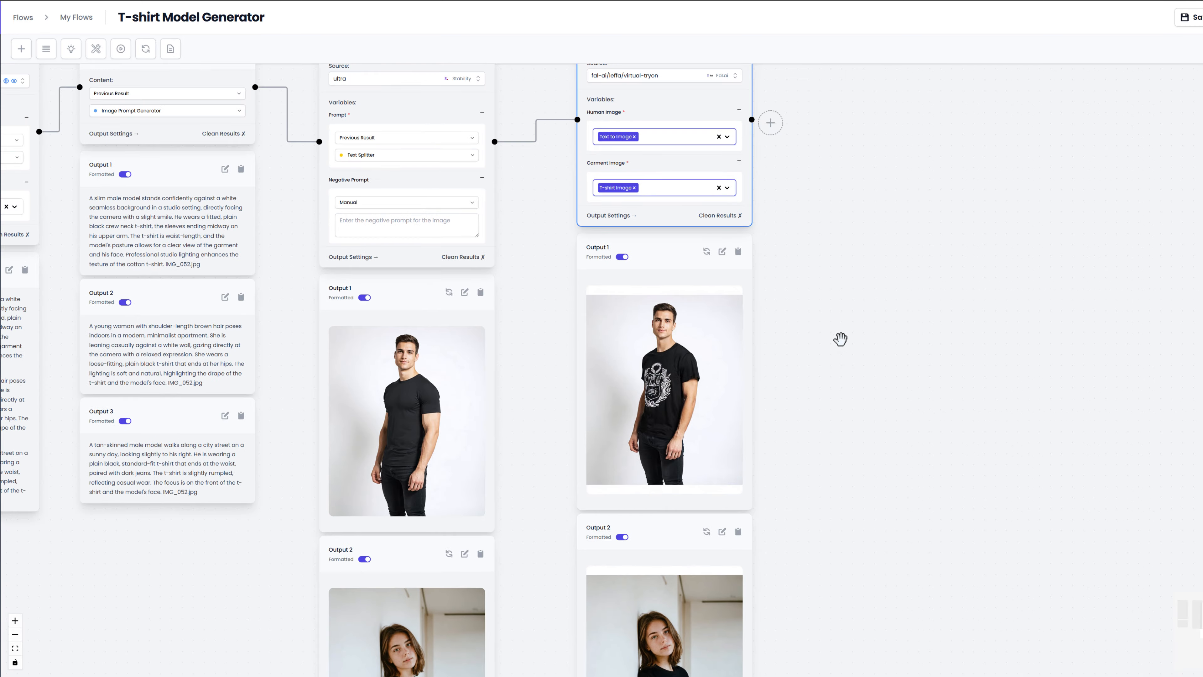
scroll(843, 339, "down", 3)
left_click_drag(848, 338, 988, 338)
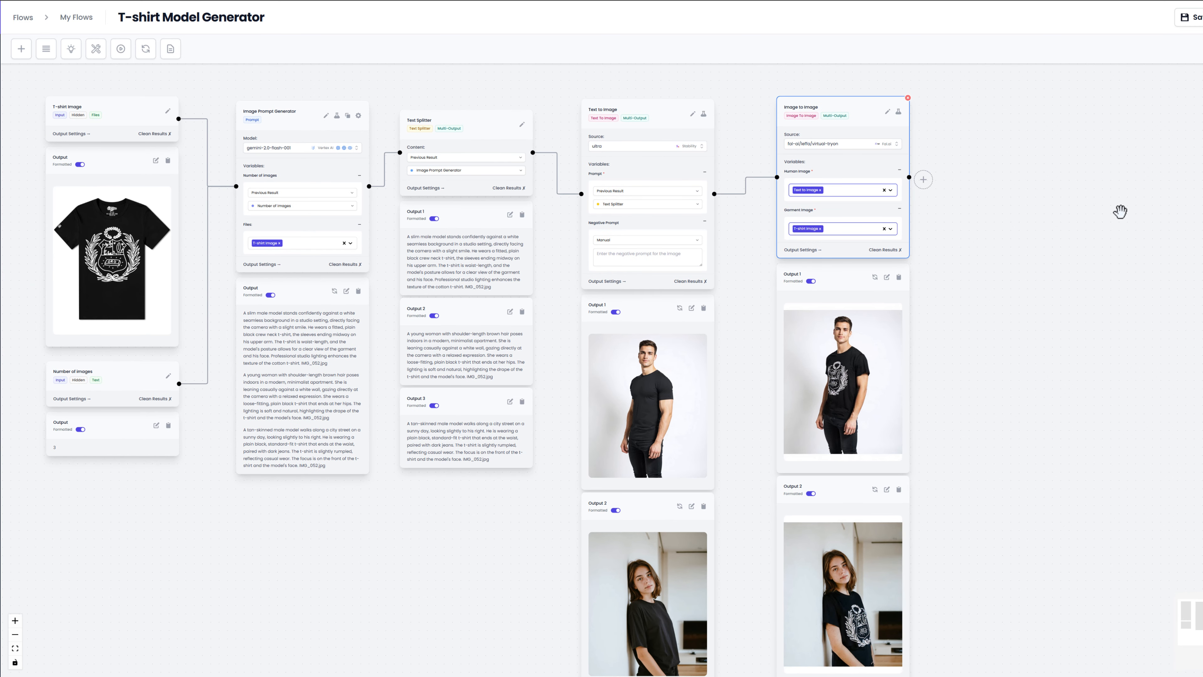
left_click(1187, 17)
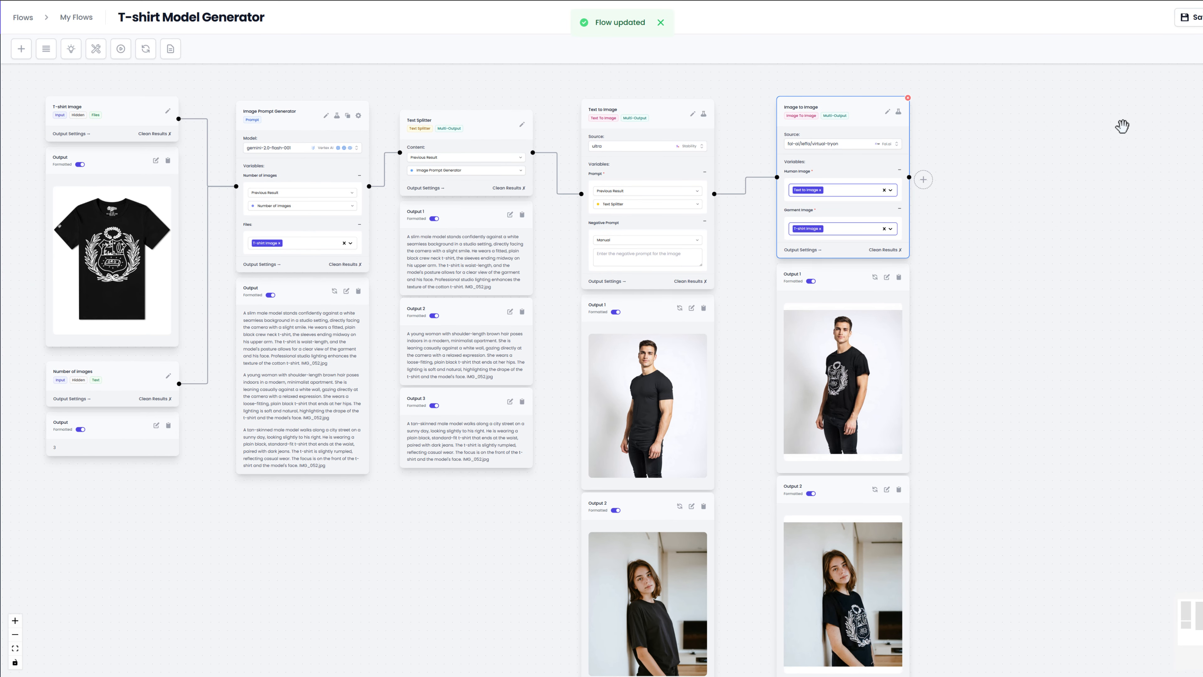
Step: Open the saved flow's run page and generate content with the FILA T-shirt image and the number of images at 3
left_click(660, 22)
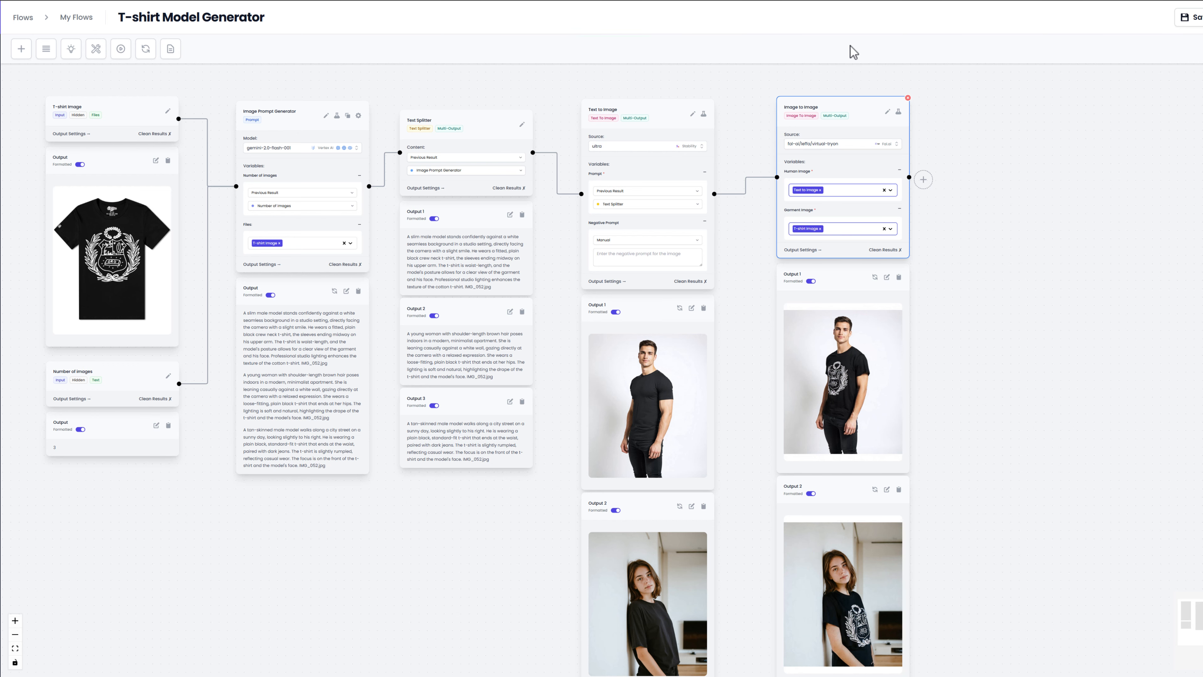
left_click(1202, 18)
left_click(1186, 43)
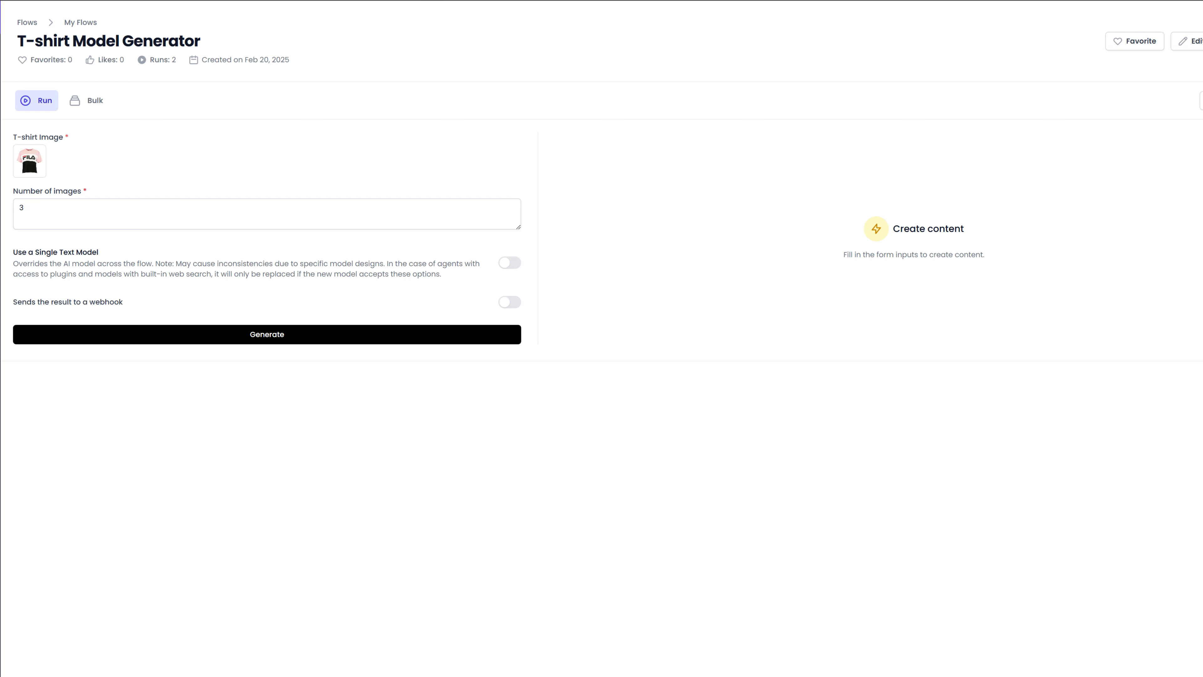
left_click(272, 331)
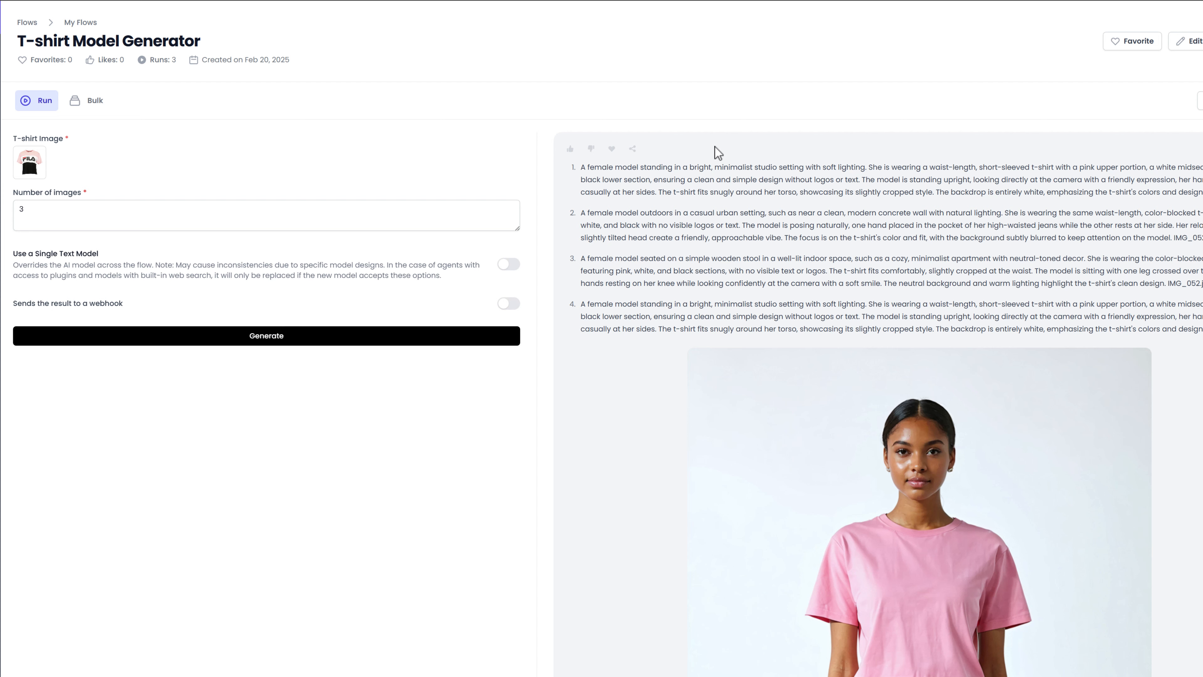
Step: Examine the generated prompts and compare each model photo with its virtual try-on version wearing the FILA T-shirt
scroll(696, 209, "down", 5)
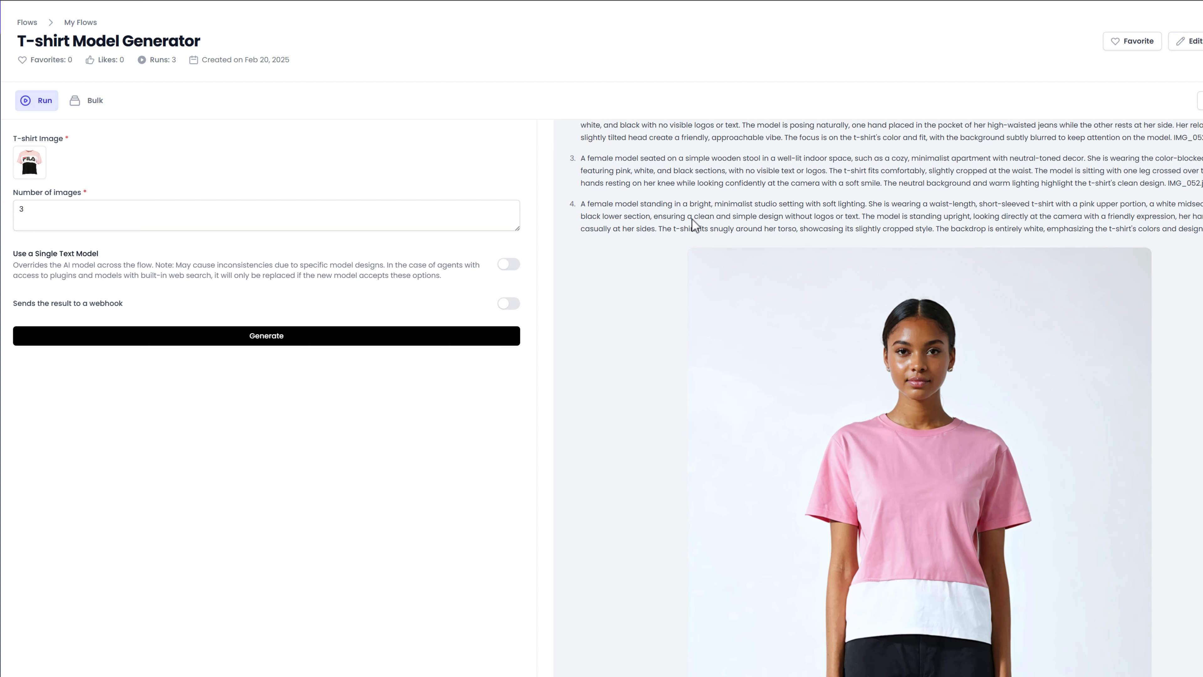
scroll(691, 219, "down", 10)
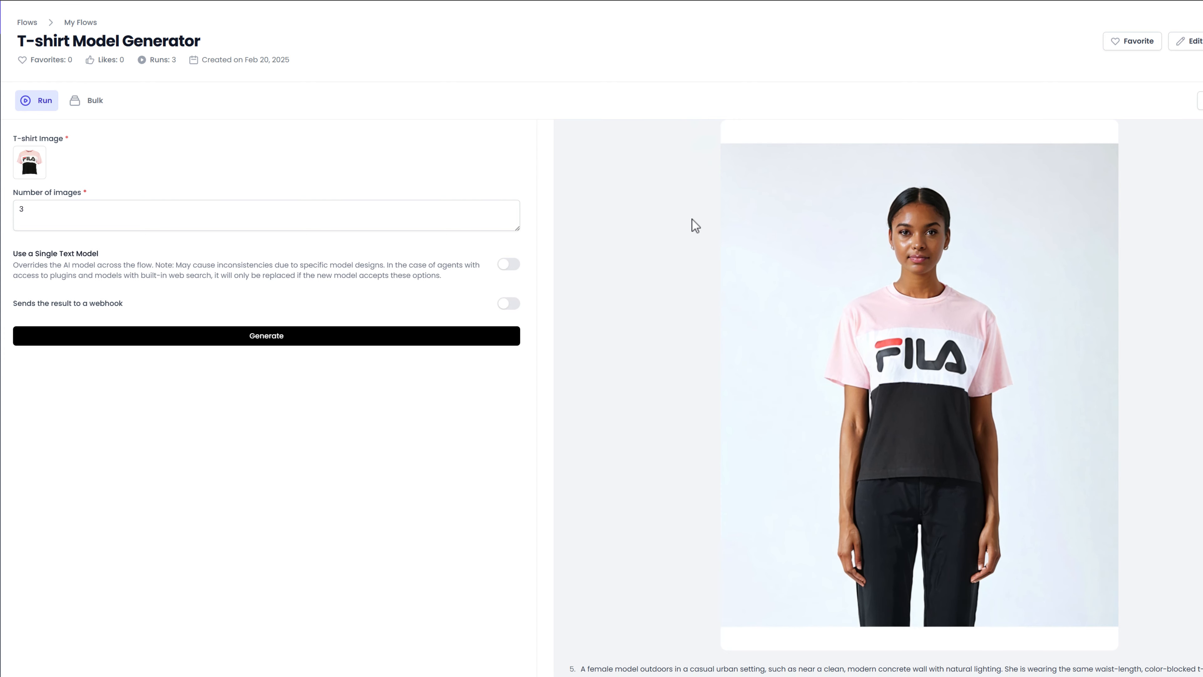
scroll(692, 219, "down", 8)
scroll(695, 225, "down", 3)
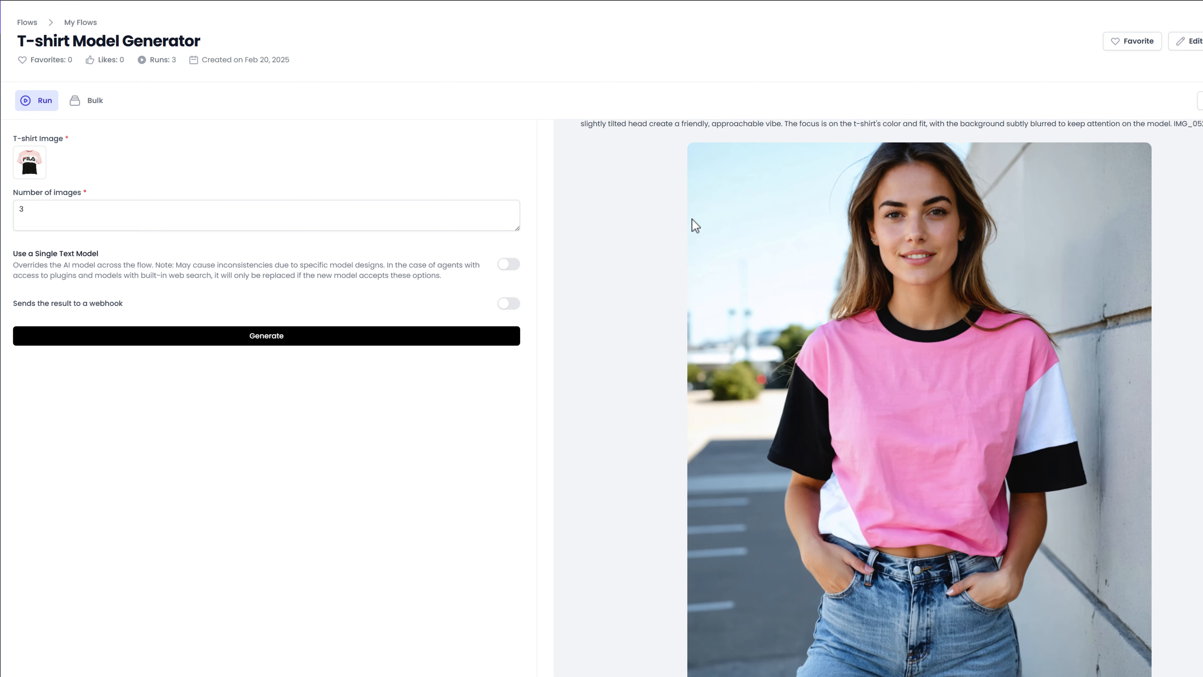
scroll(692, 219, "down", 12)
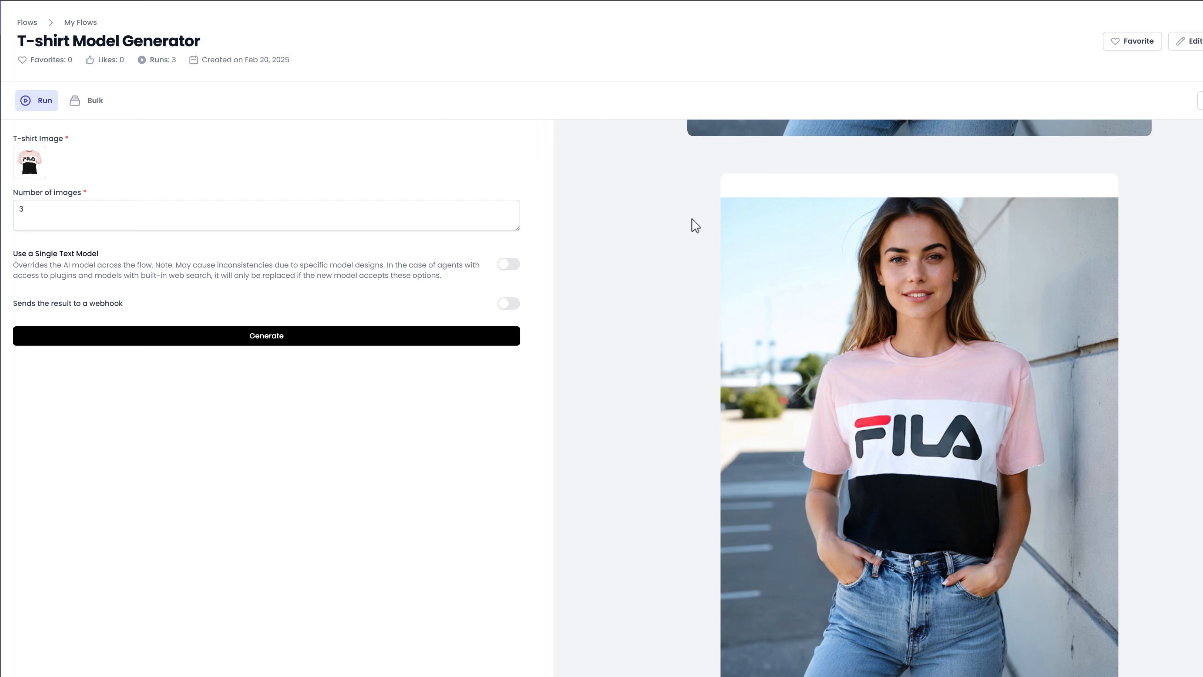
scroll(691, 219, "down", 14)
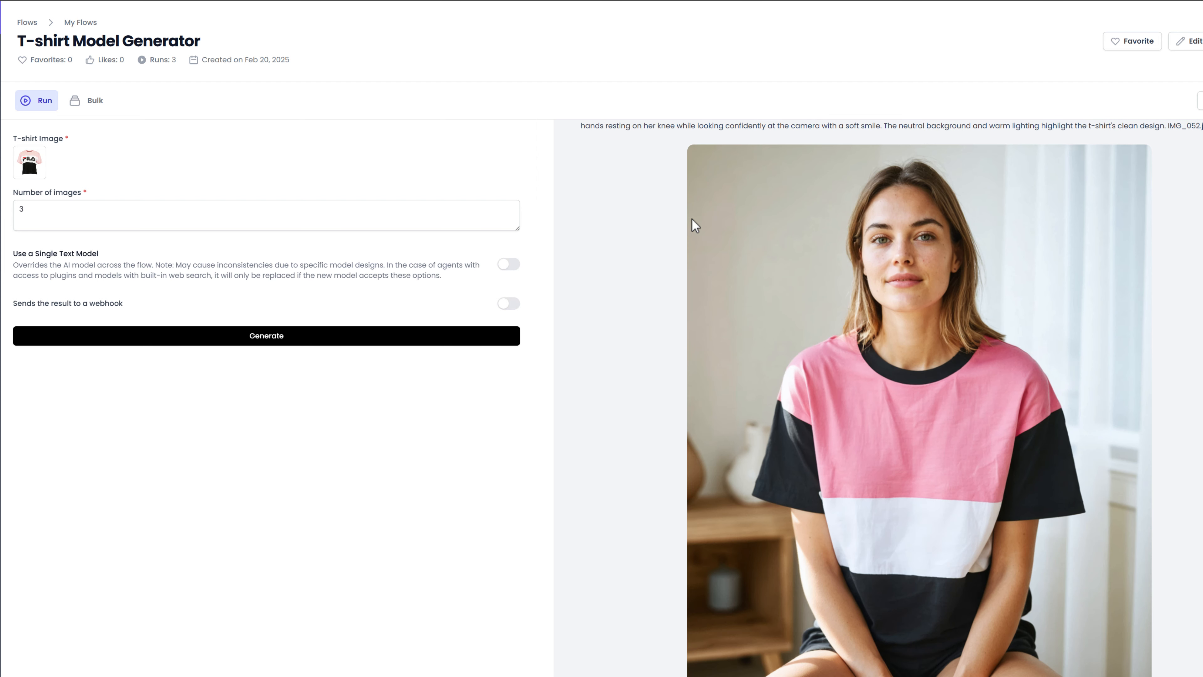
scroll(691, 219, "down", 12)
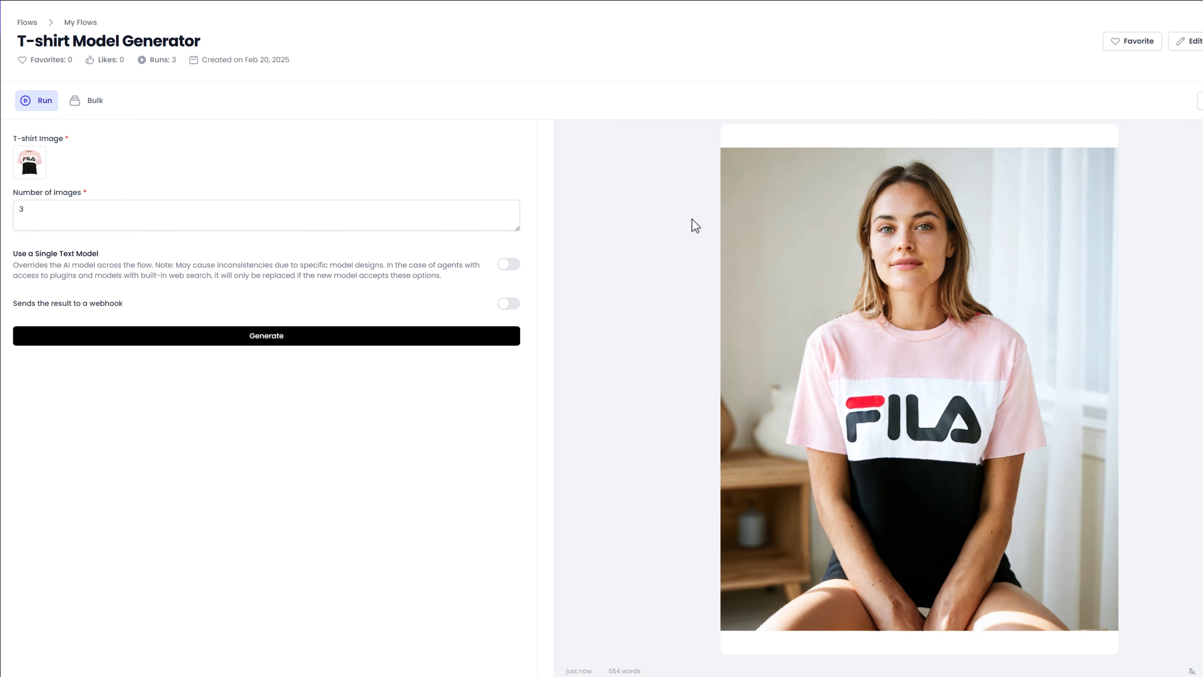
scroll(691, 219, "down", 12)
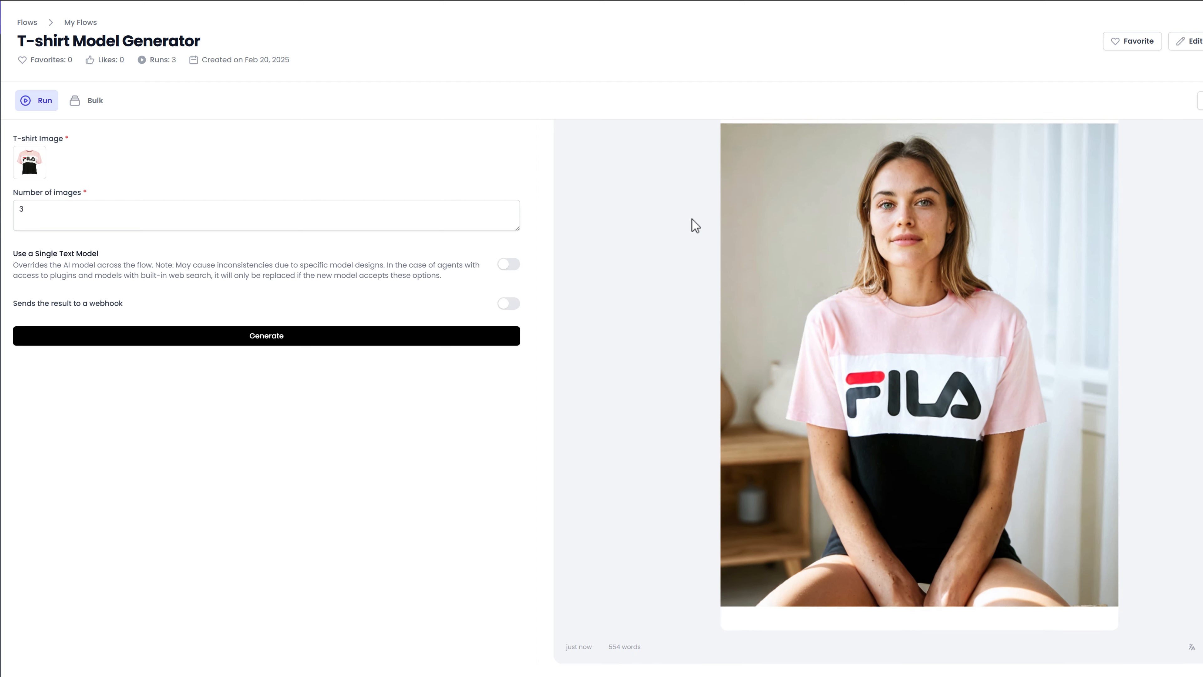
scroll(691, 219, "down", 12)
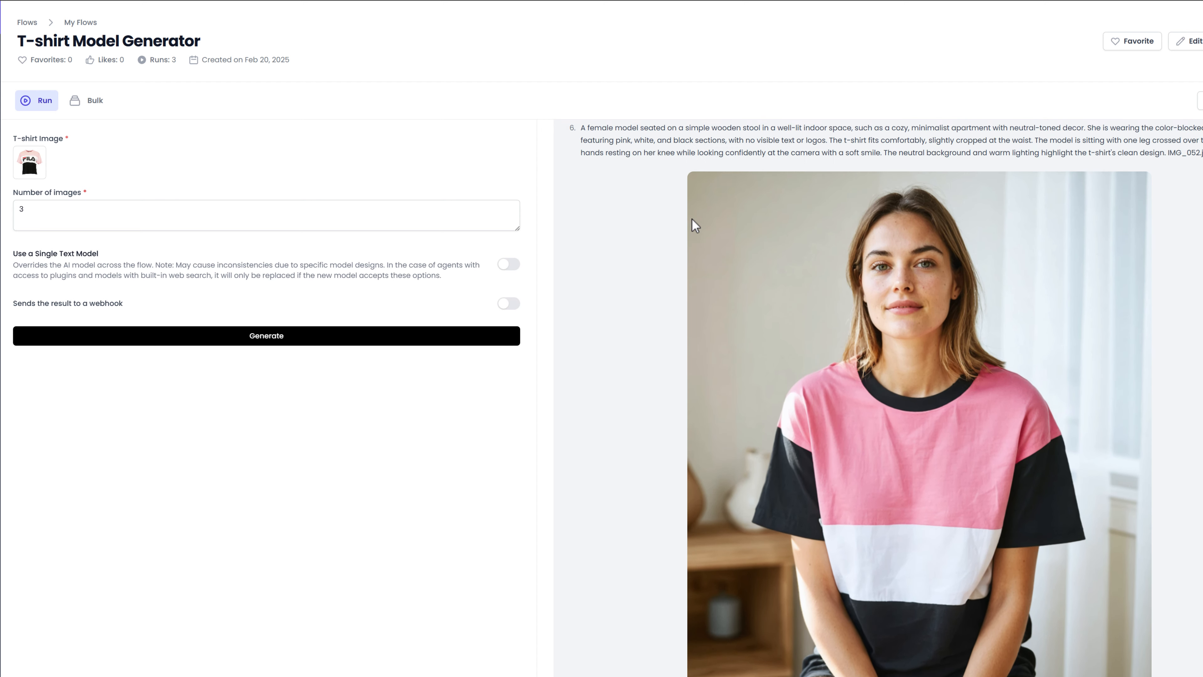